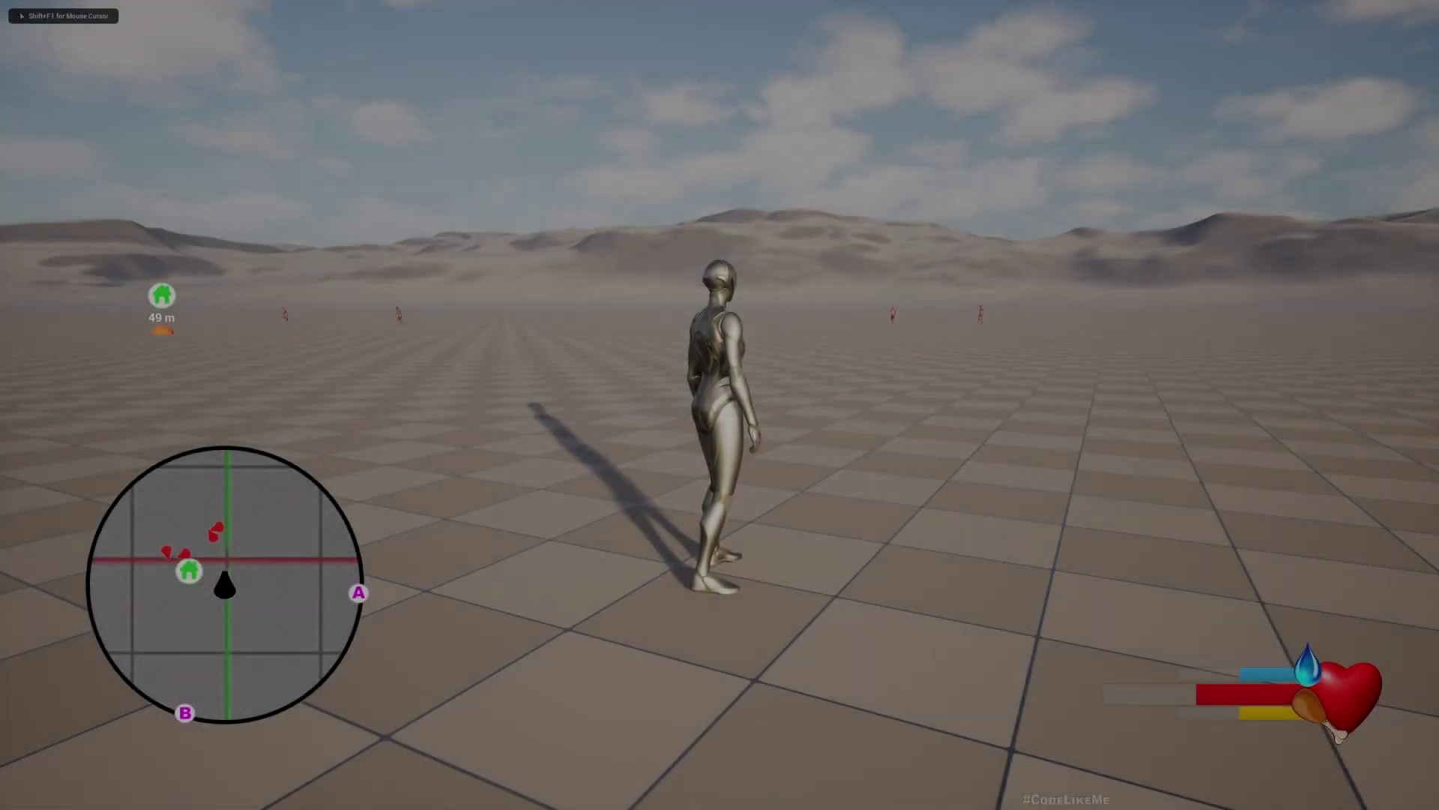
Step: Run the character around the level in the play session to examine the minimap rotation and the on-screen distance markers
{"action": "key", "text": "w"}
{"action": "key", "text": "a"}
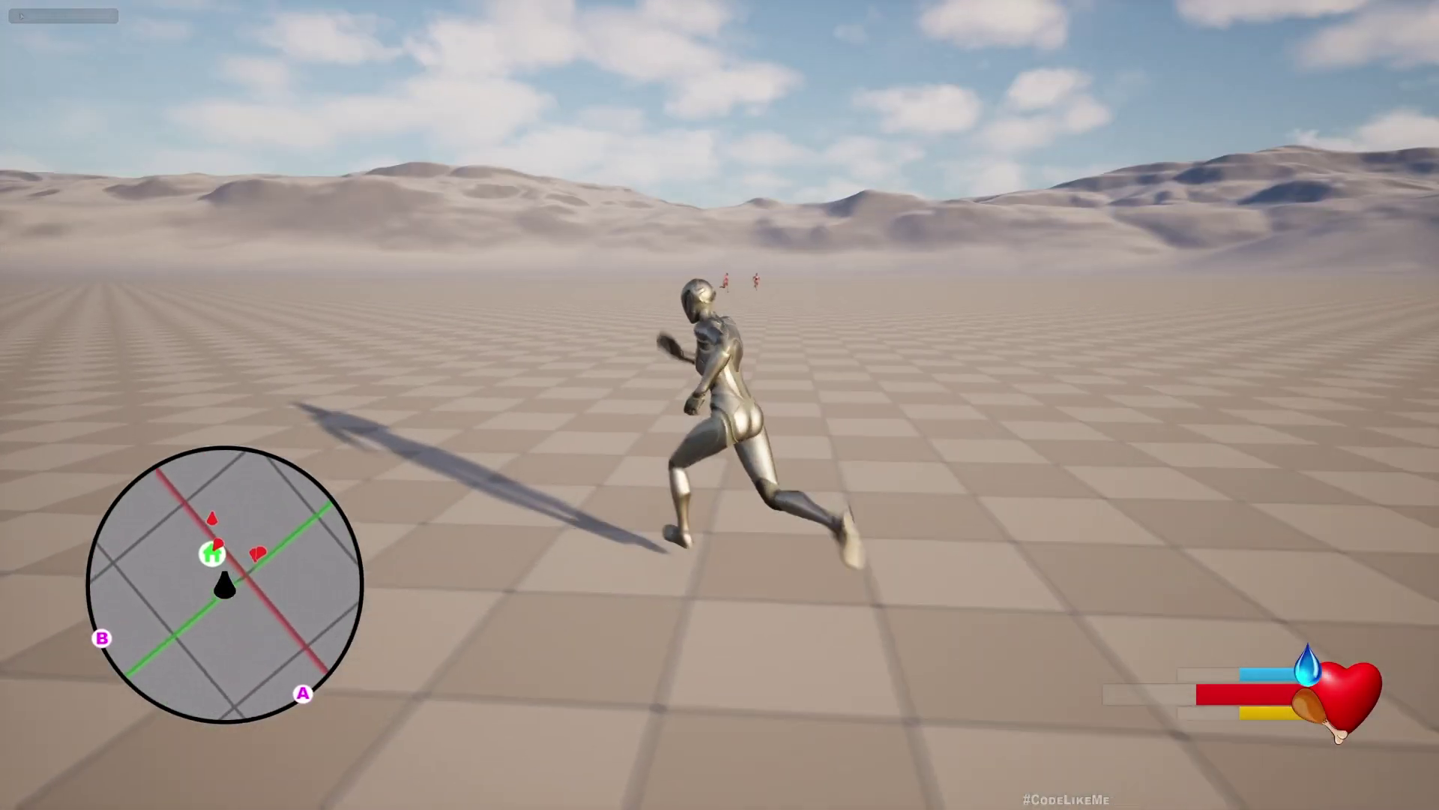
{"action": "key", "text": "w"}
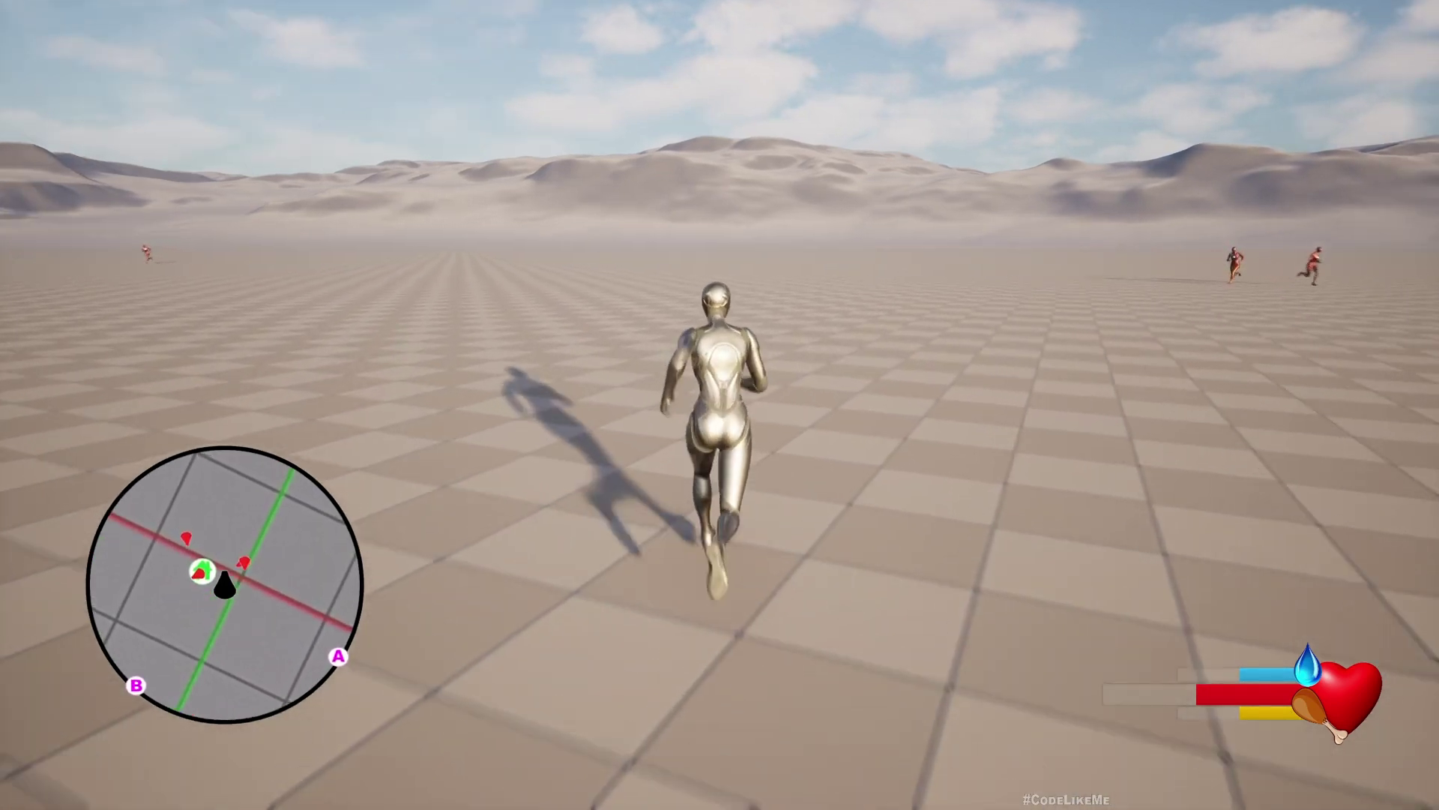
{"action": "key", "text": "a"}
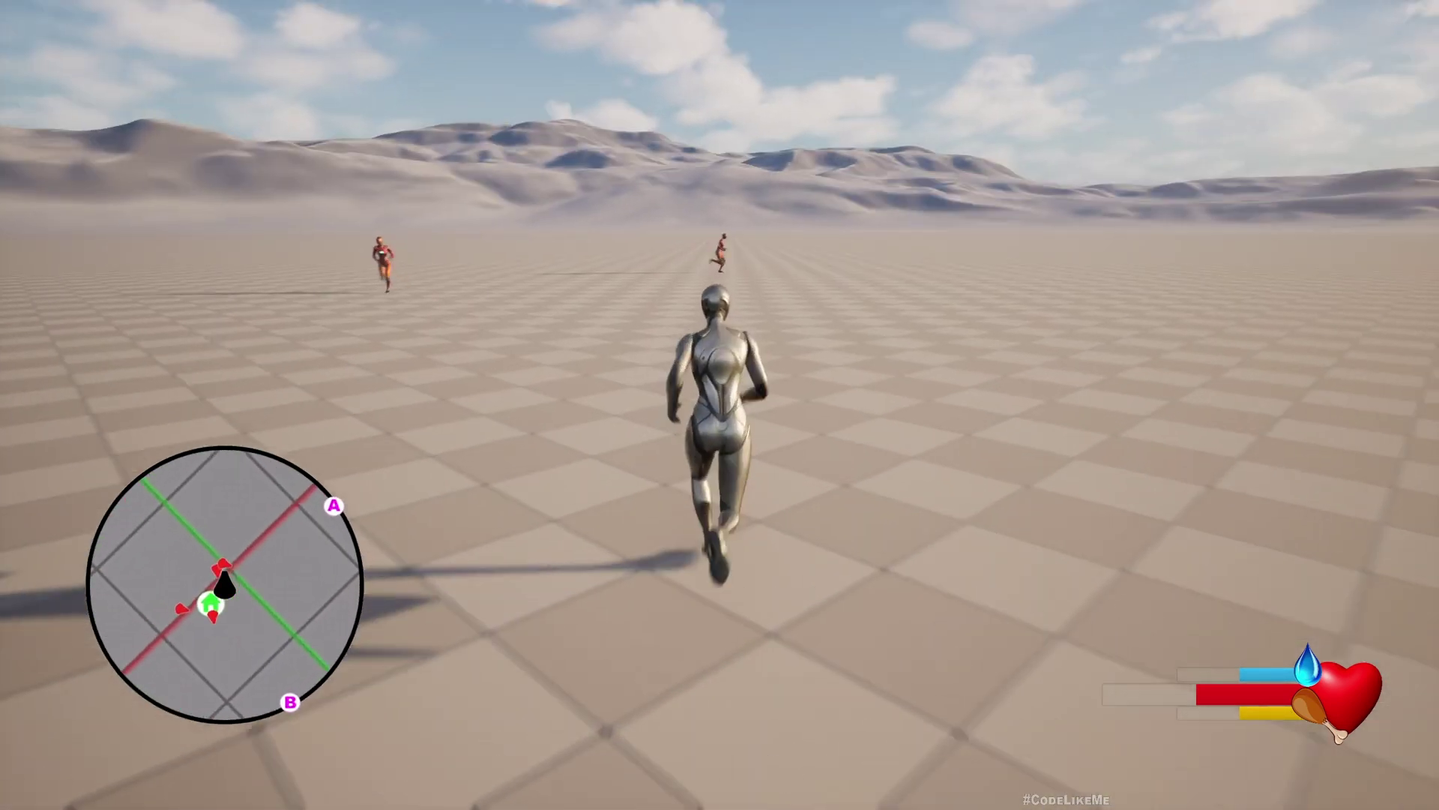
{"action": "key", "text": "d"}
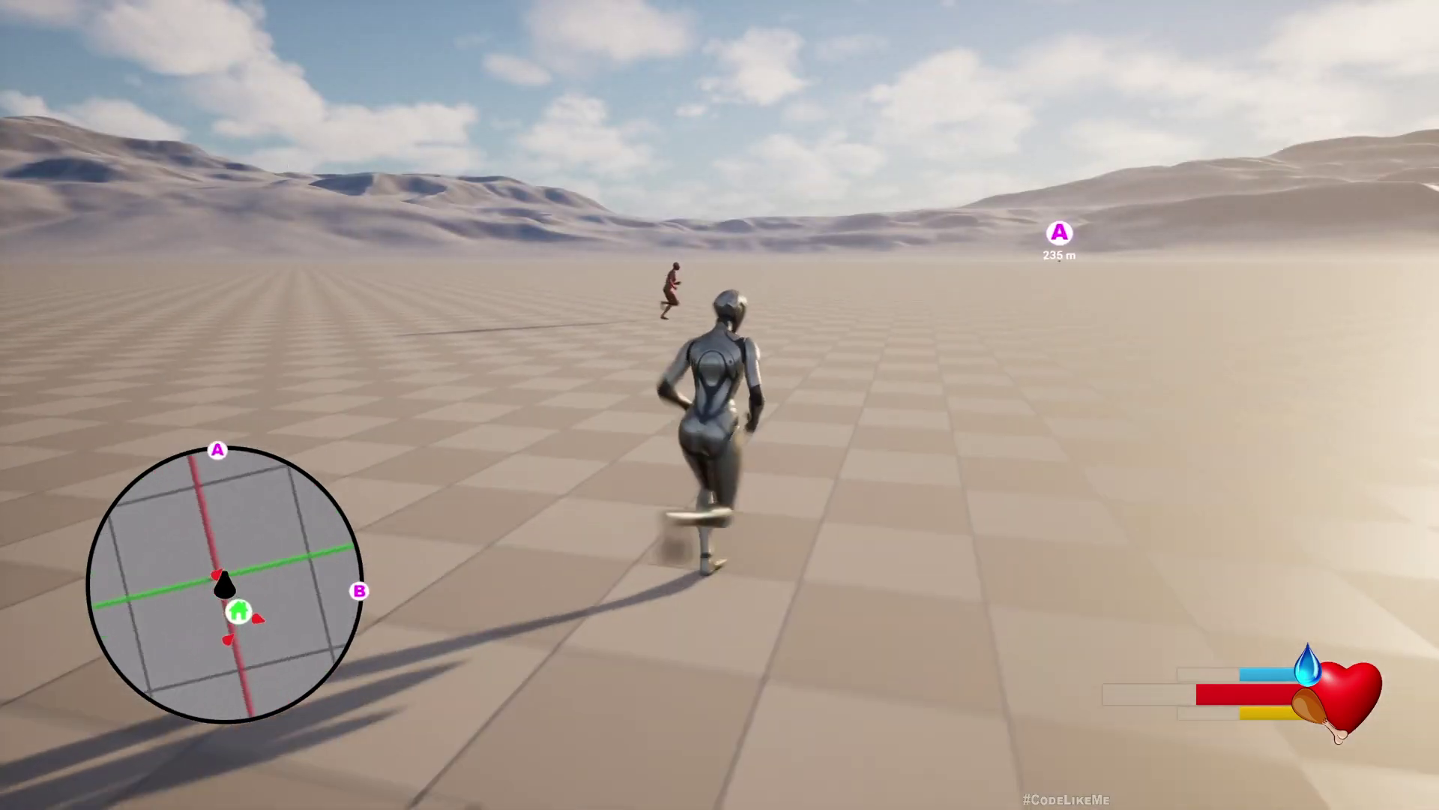
{"action": "key", "text": "a"}
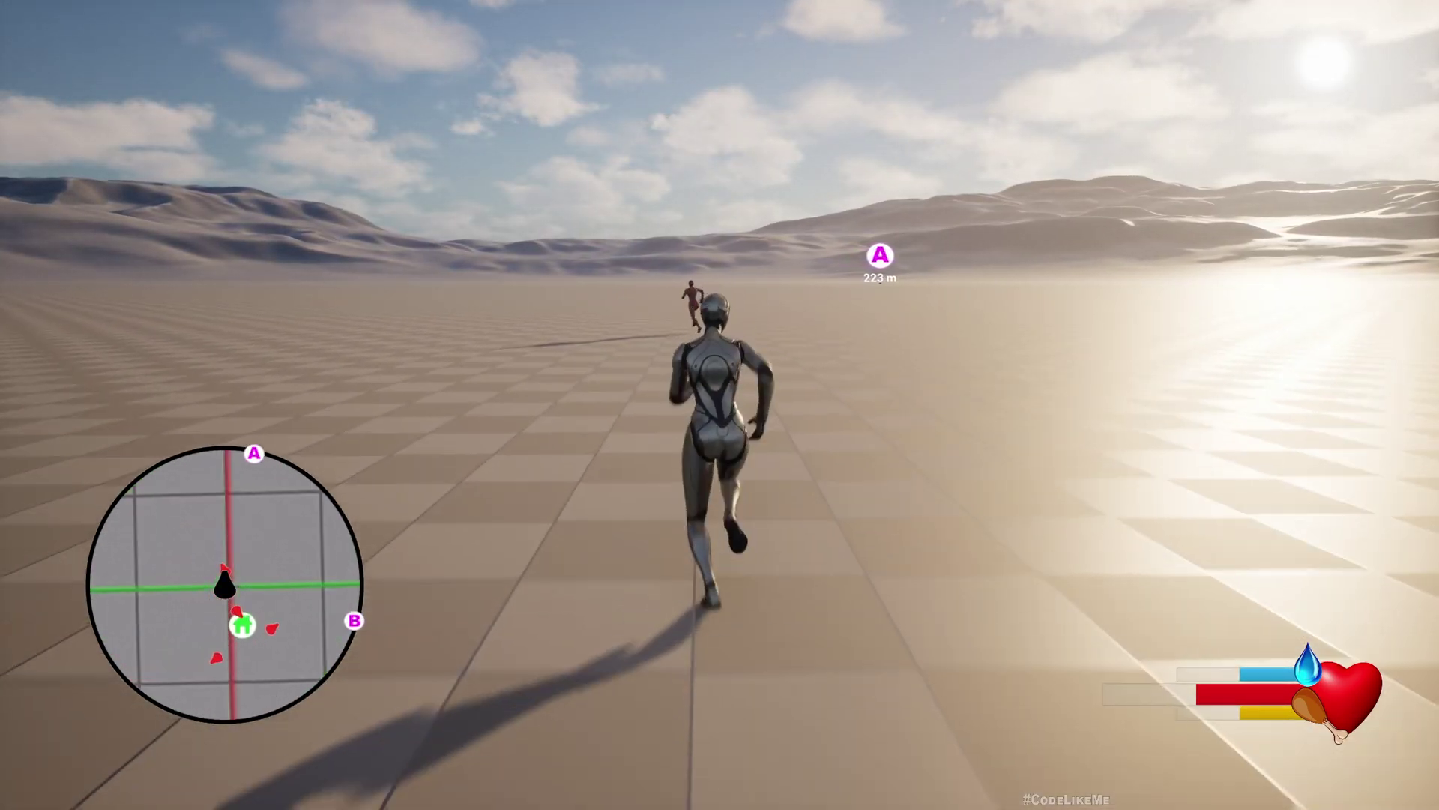
Step: Check the play session in the editor viewport, restart it full screen, and toggle the world map open and closed
{"action": "key", "text": "F11"}
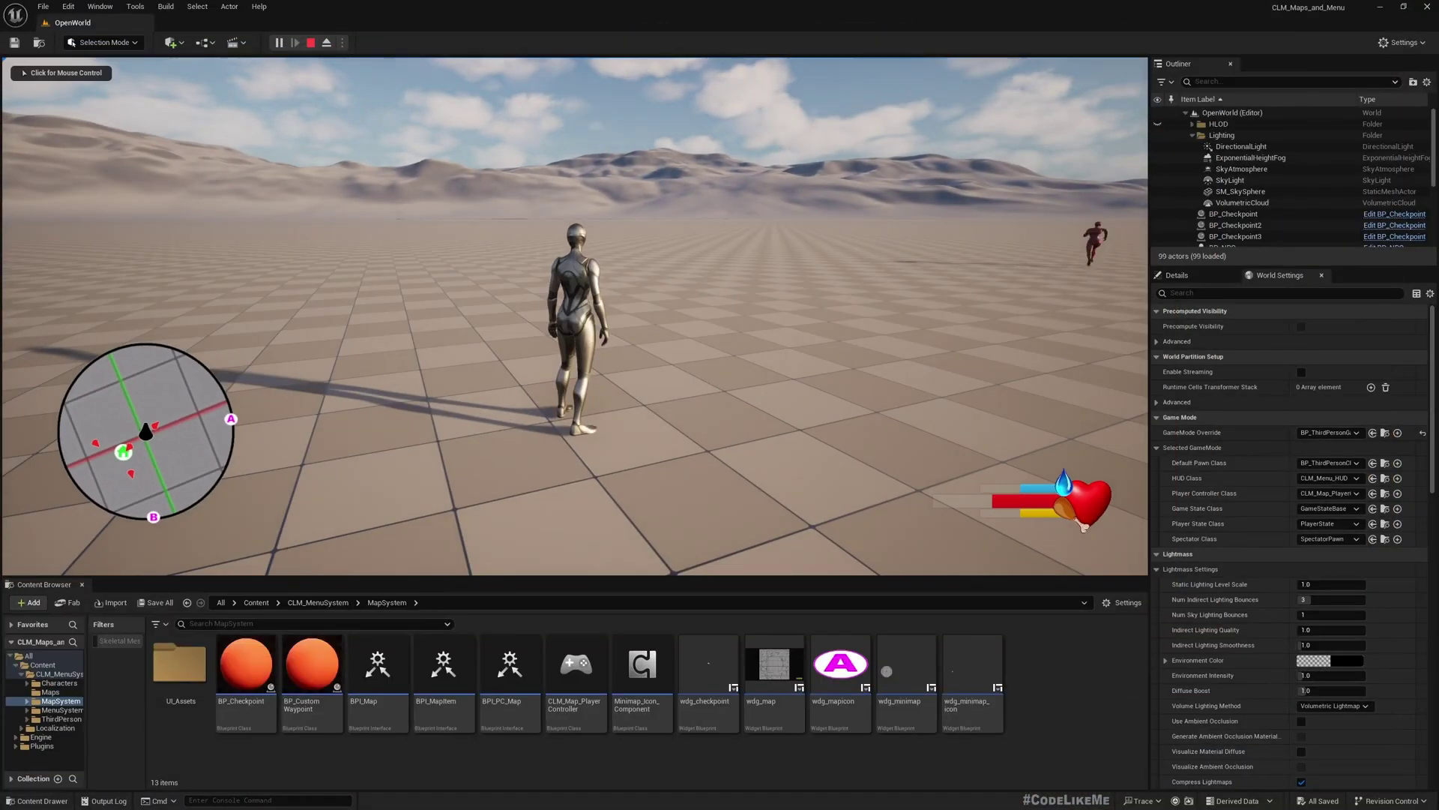
{"action": "left_click", "coordinate": [574, 315]}
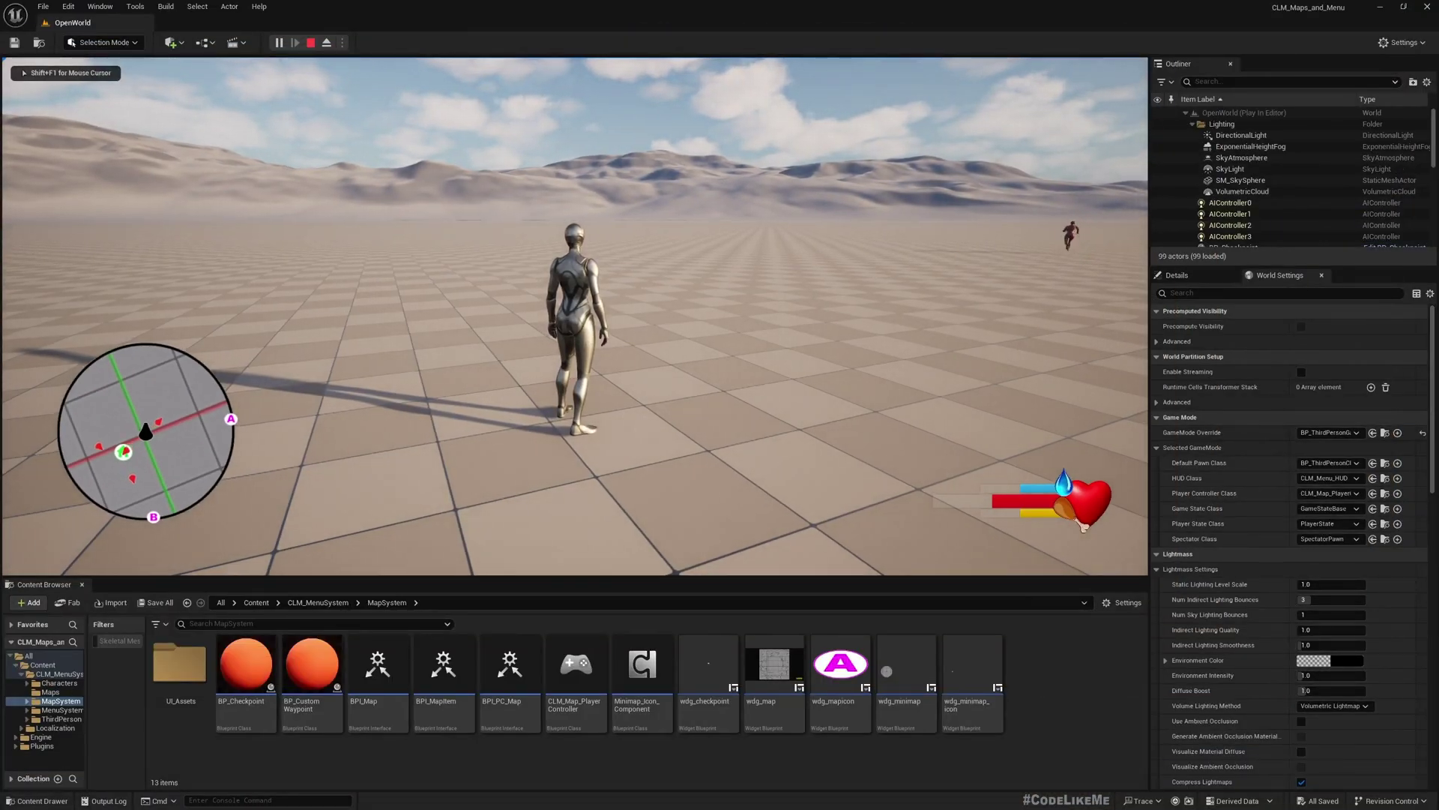
{"action": "key", "text": "w"}
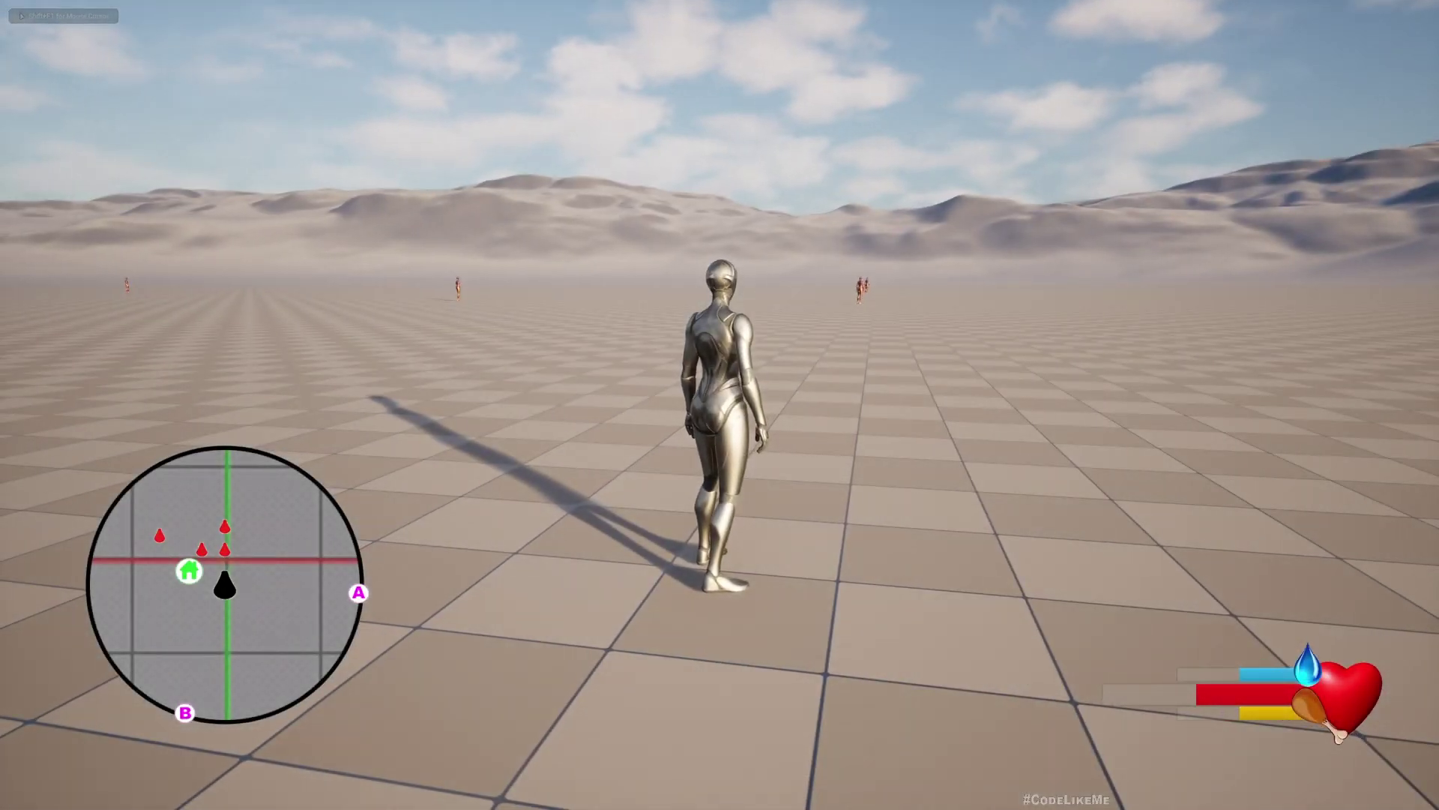
{"action": "key", "text": "m"}
{"action": "key", "text": "m"}
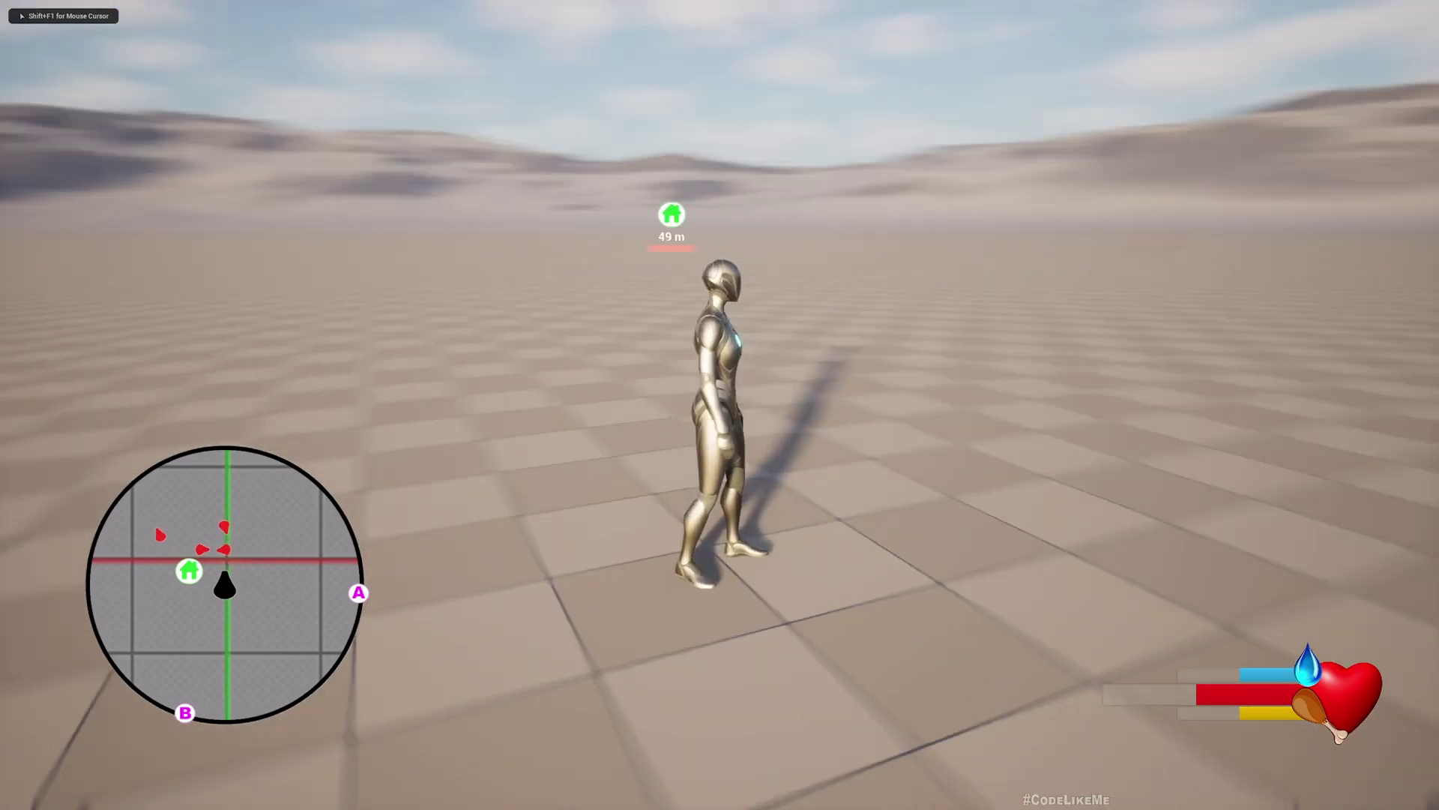
Step: Run the character to a new spot and look around to examine the minimap icons and checkpoint markers
{"action": "key", "text": "w"}
{"action": "key", "text": "shift+F1"}
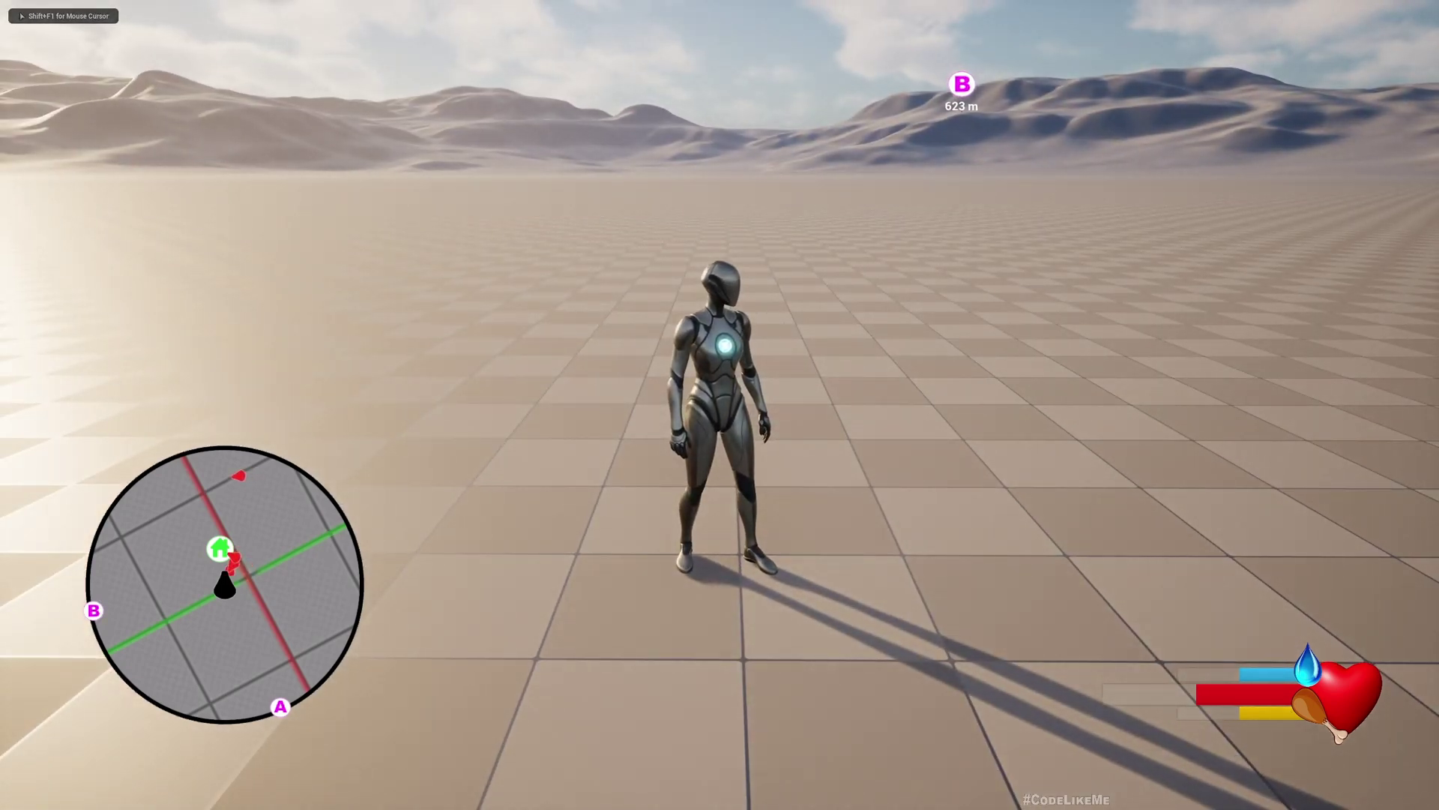
{"action": "key", "text": "shift+F1"}
{"action": "left_click", "coordinate": [244, 685]}
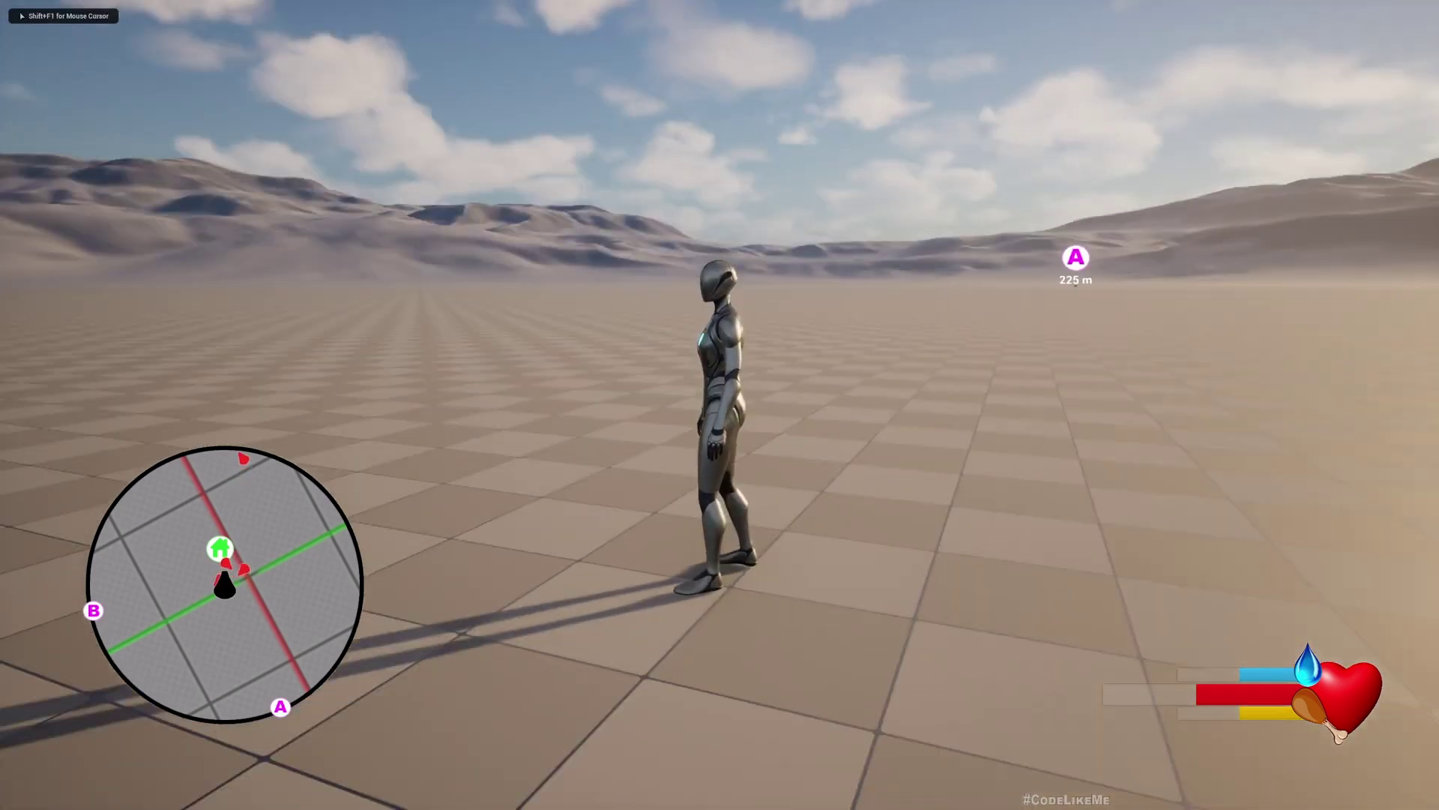
Step: Open the world map, test its zoom, and place a custom waypoint north-west of the home icon before closing the map
{"action": "key", "text": "m"}
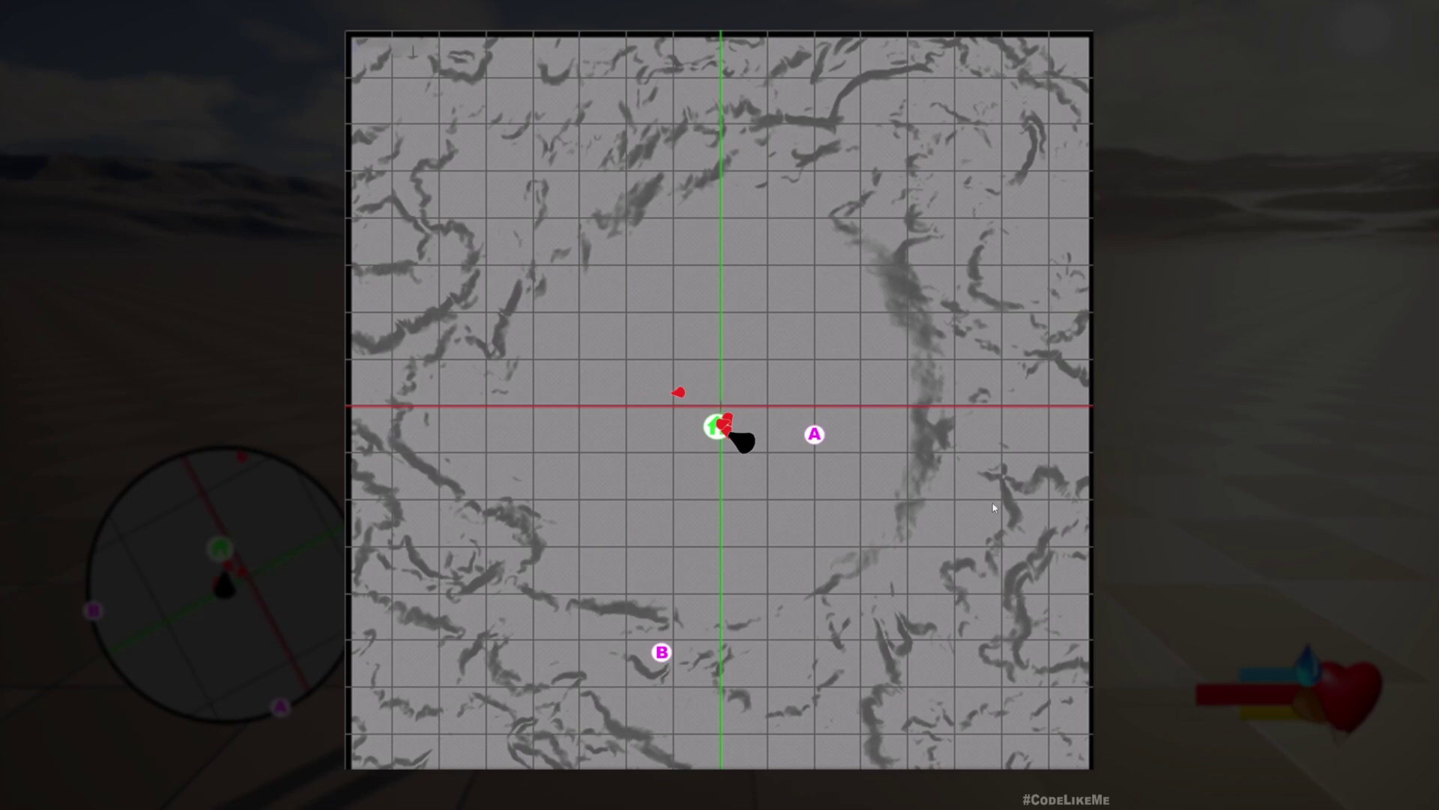
{"action": "scroll", "coordinate": [978, 367], "scroll_direction": "down", "scroll_amount": 2}
{"action": "scroll", "coordinate": [722, 524], "scroll_direction": "up", "scroll_amount": 4}
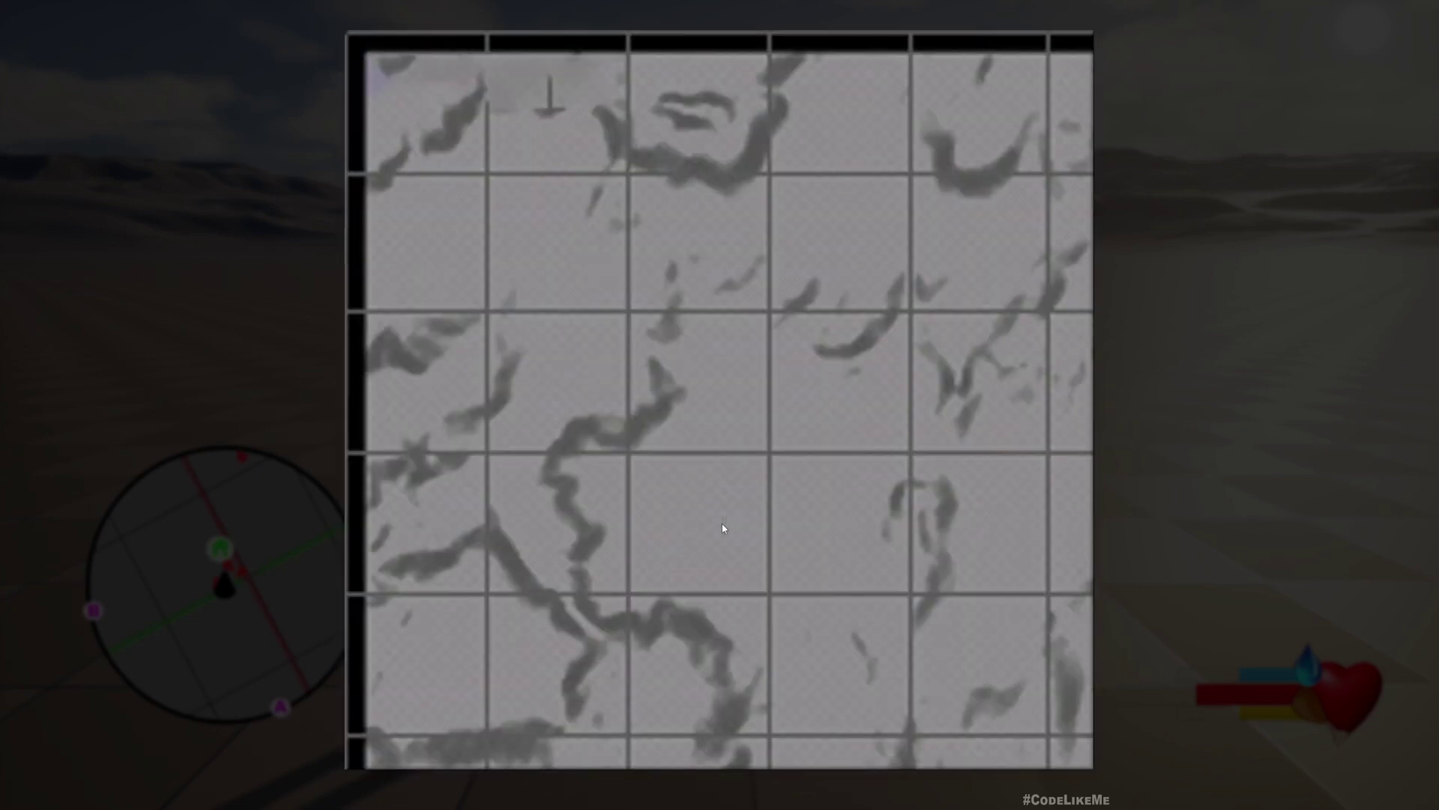
{"action": "scroll", "coordinate": [723, 523], "scroll_direction": "down", "scroll_amount": 2}
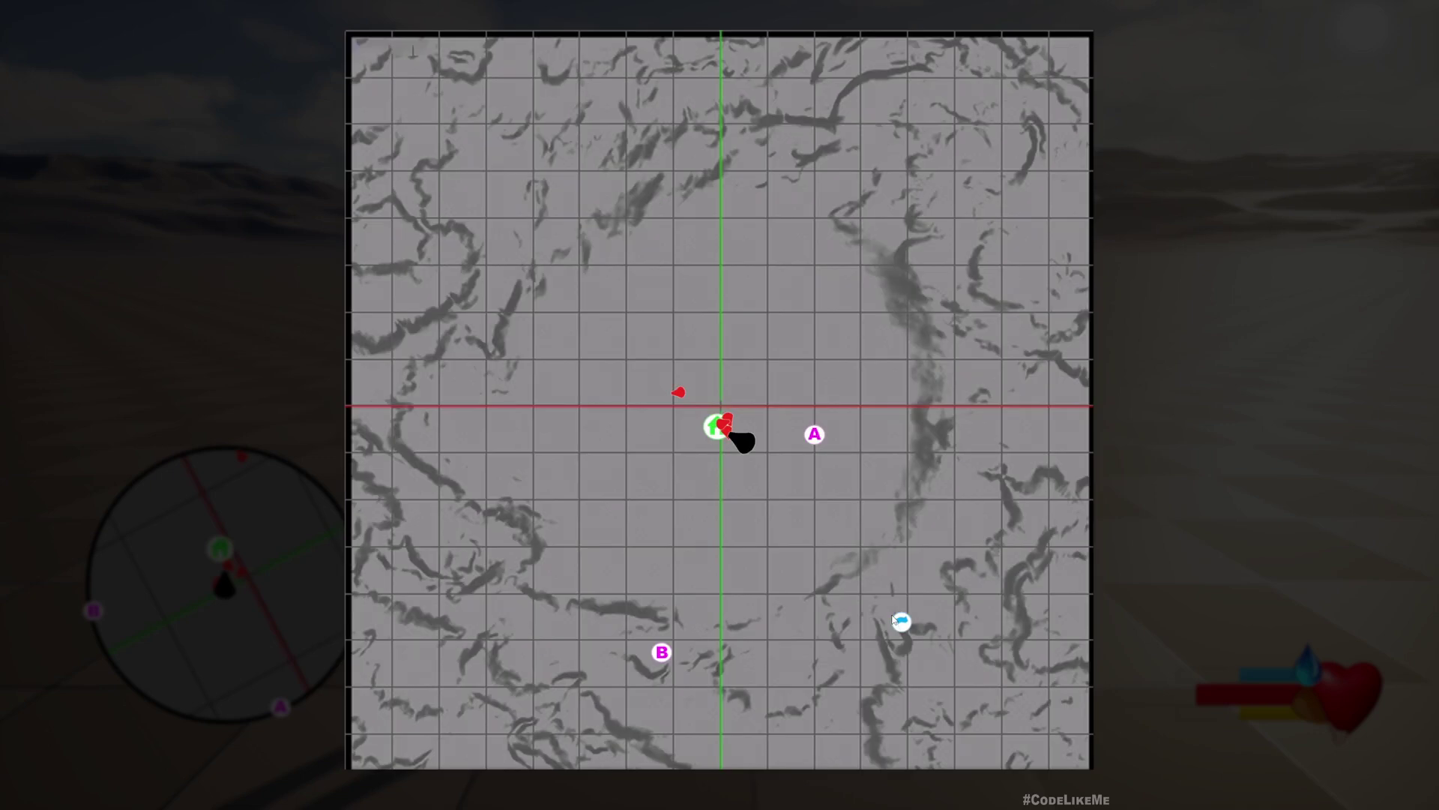
{"action": "scroll", "coordinate": [824, 347], "scroll_direction": "up", "scroll_amount": 2}
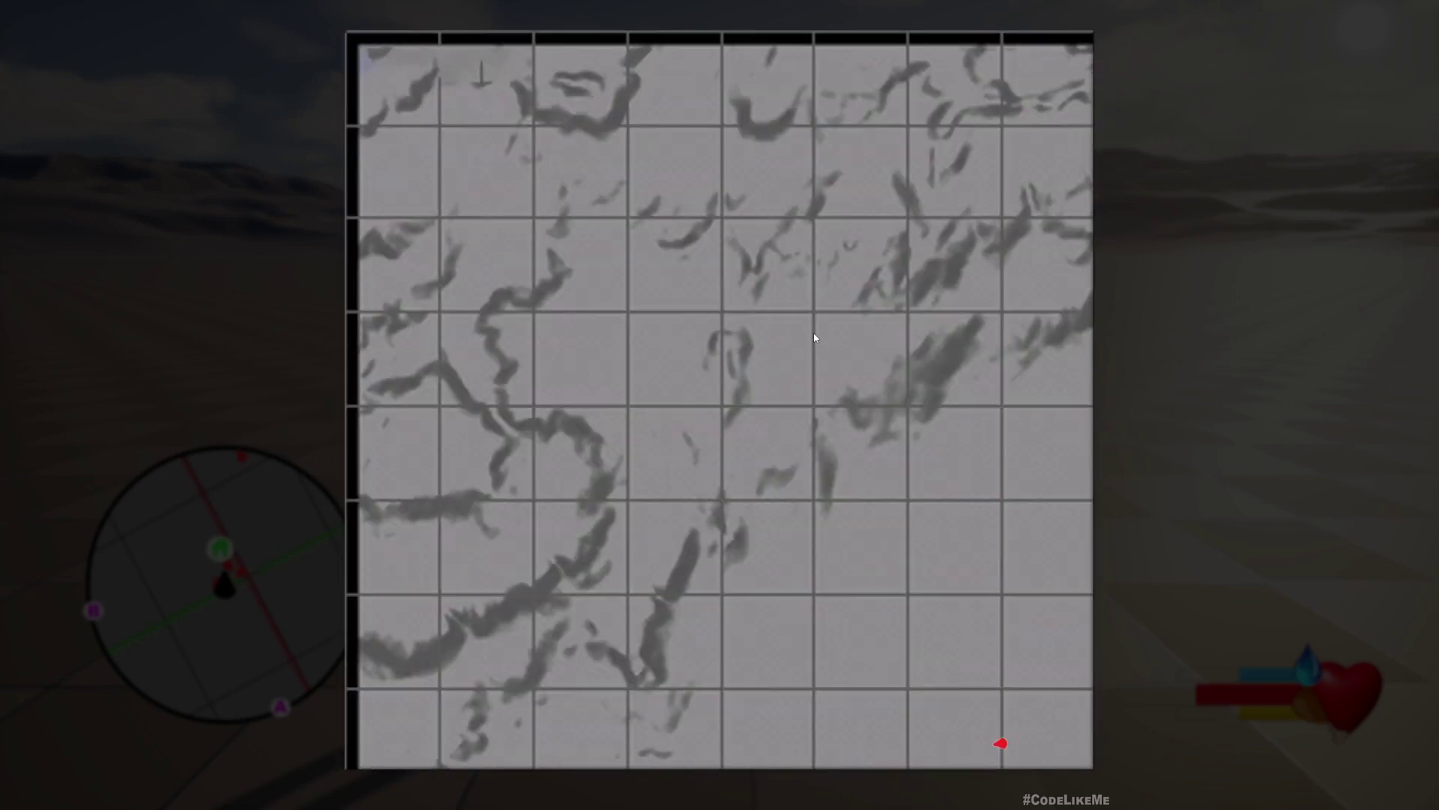
{"action": "scroll", "coordinate": [814, 338], "scroll_direction": "down", "scroll_amount": 2}
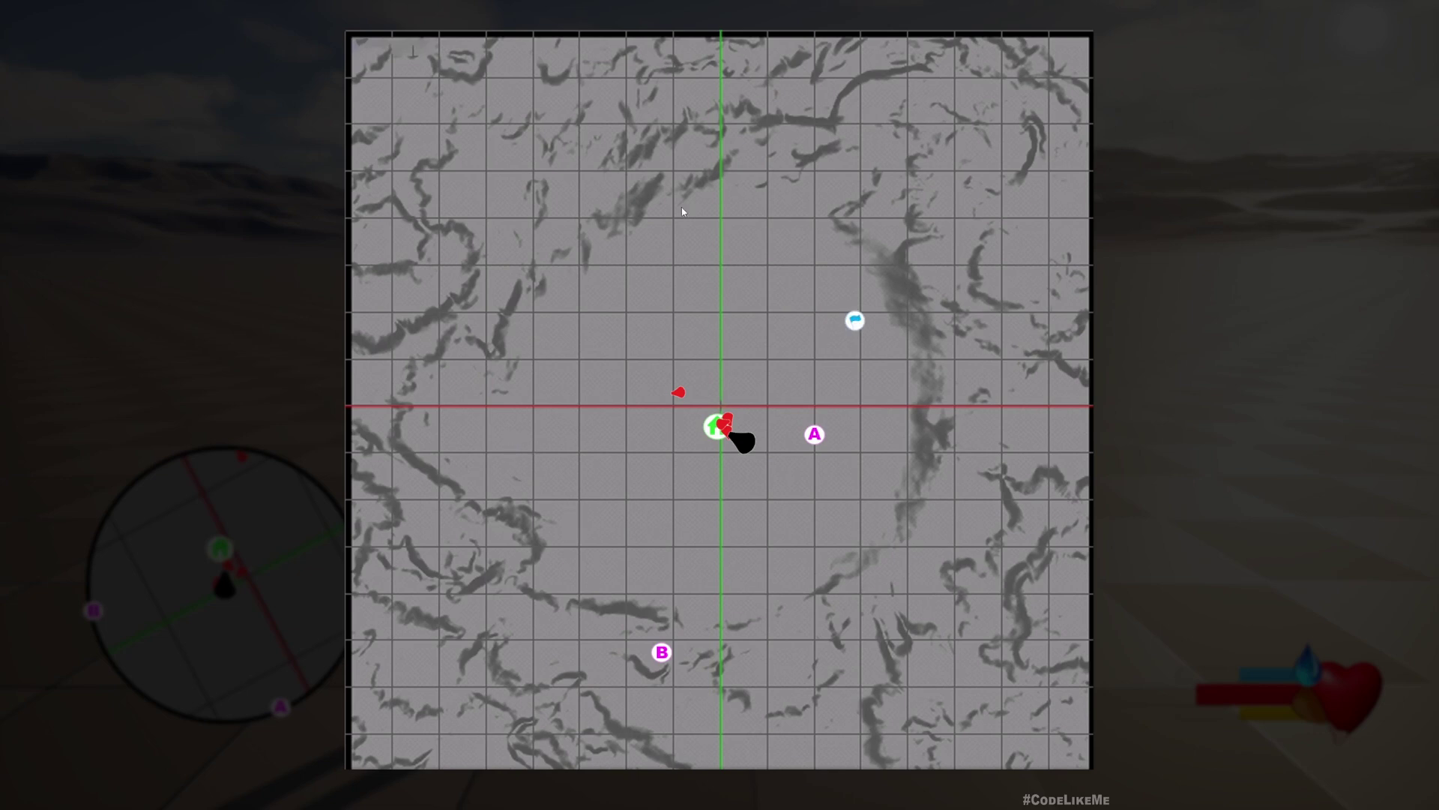
{"action": "key", "text": "m"}
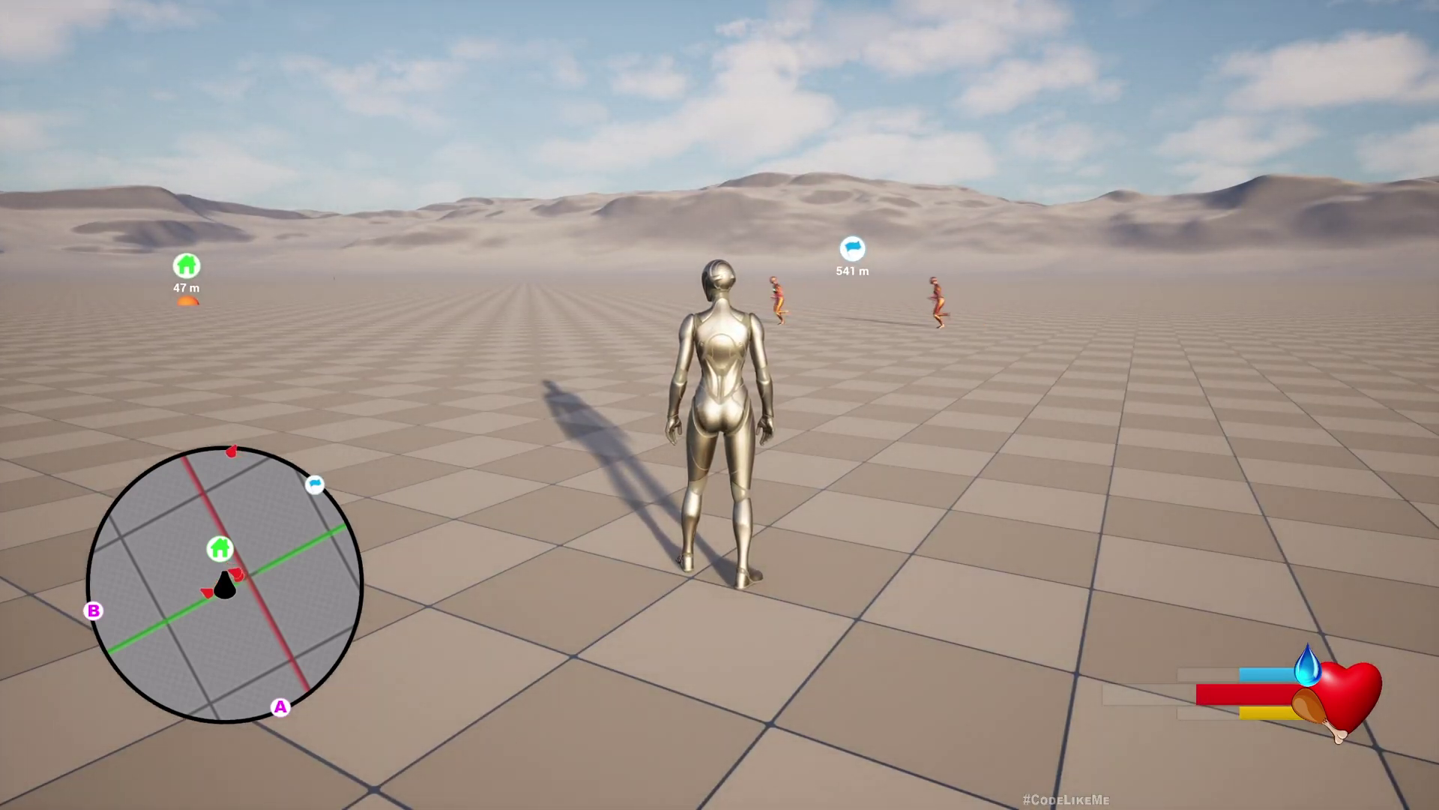
Step: Fast travel to checkpoint B from the world map and run the character around the arrival point
{"action": "key", "text": "m"}
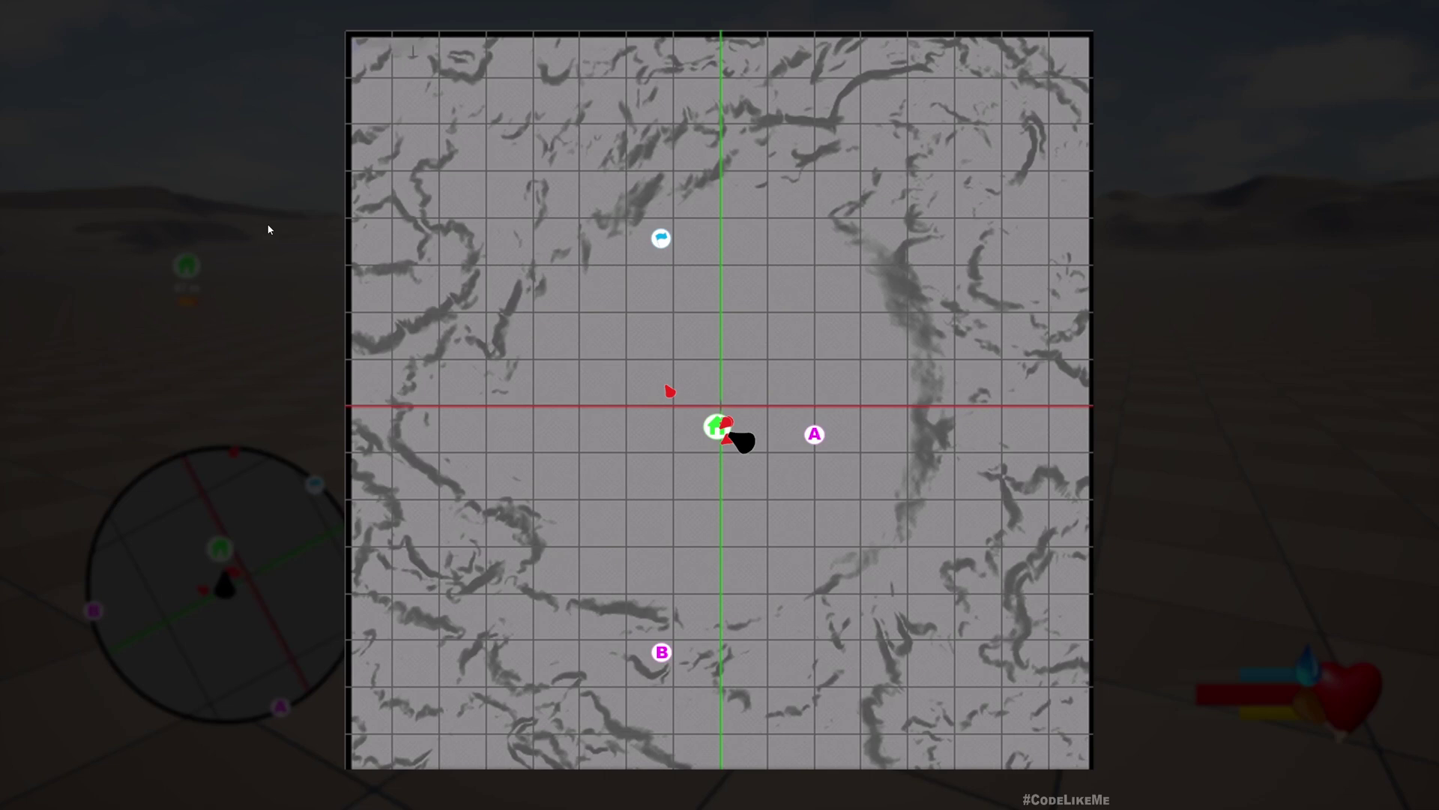
{"action": "left_click", "coordinate": [660, 653]}
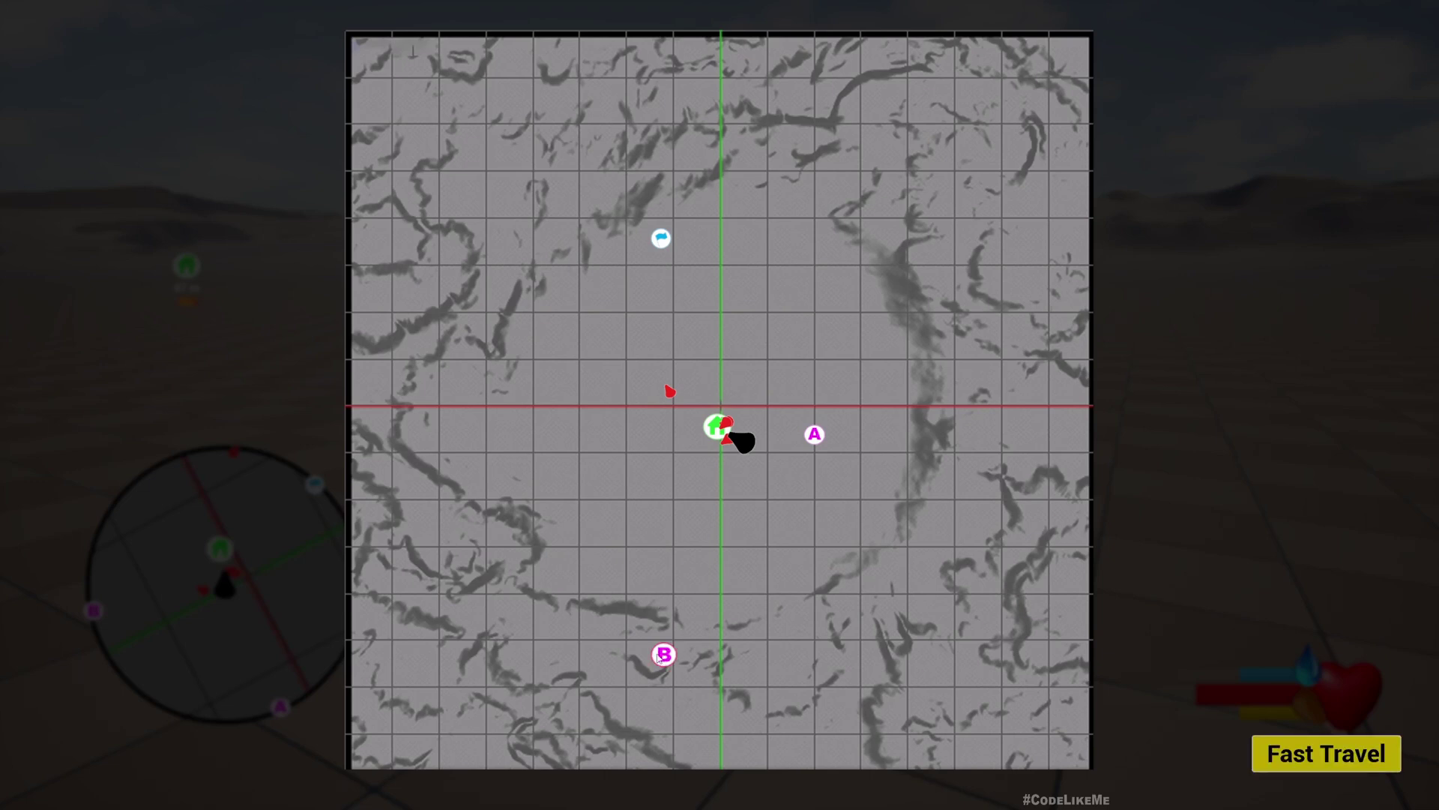
{"action": "left_click", "coordinate": [1323, 769]}
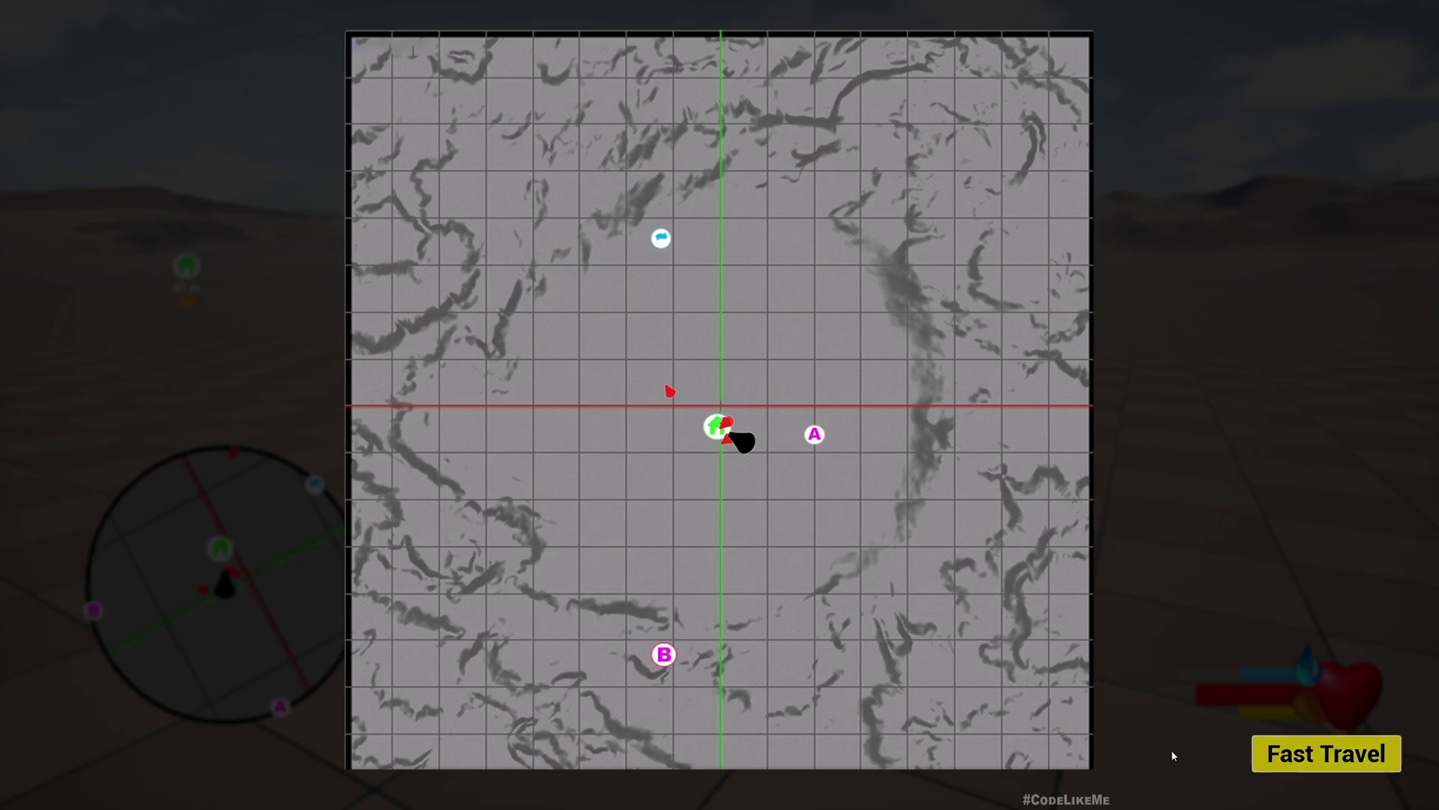
{"action": "left_click", "coordinate": [1323, 757]}
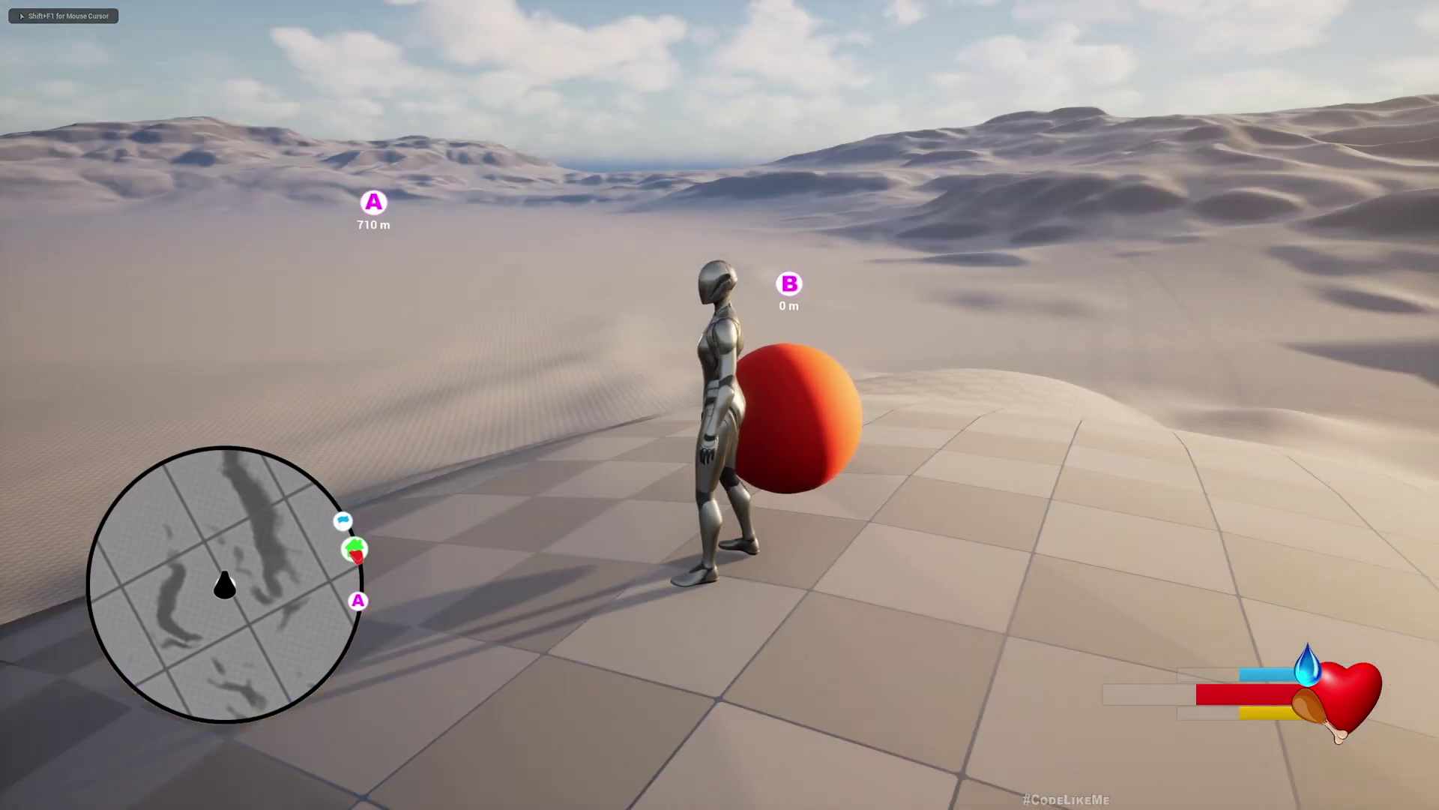
{"action": "key", "text": "s"}
{"action": "key", "text": "w"}
{"action": "key", "text": "d"}
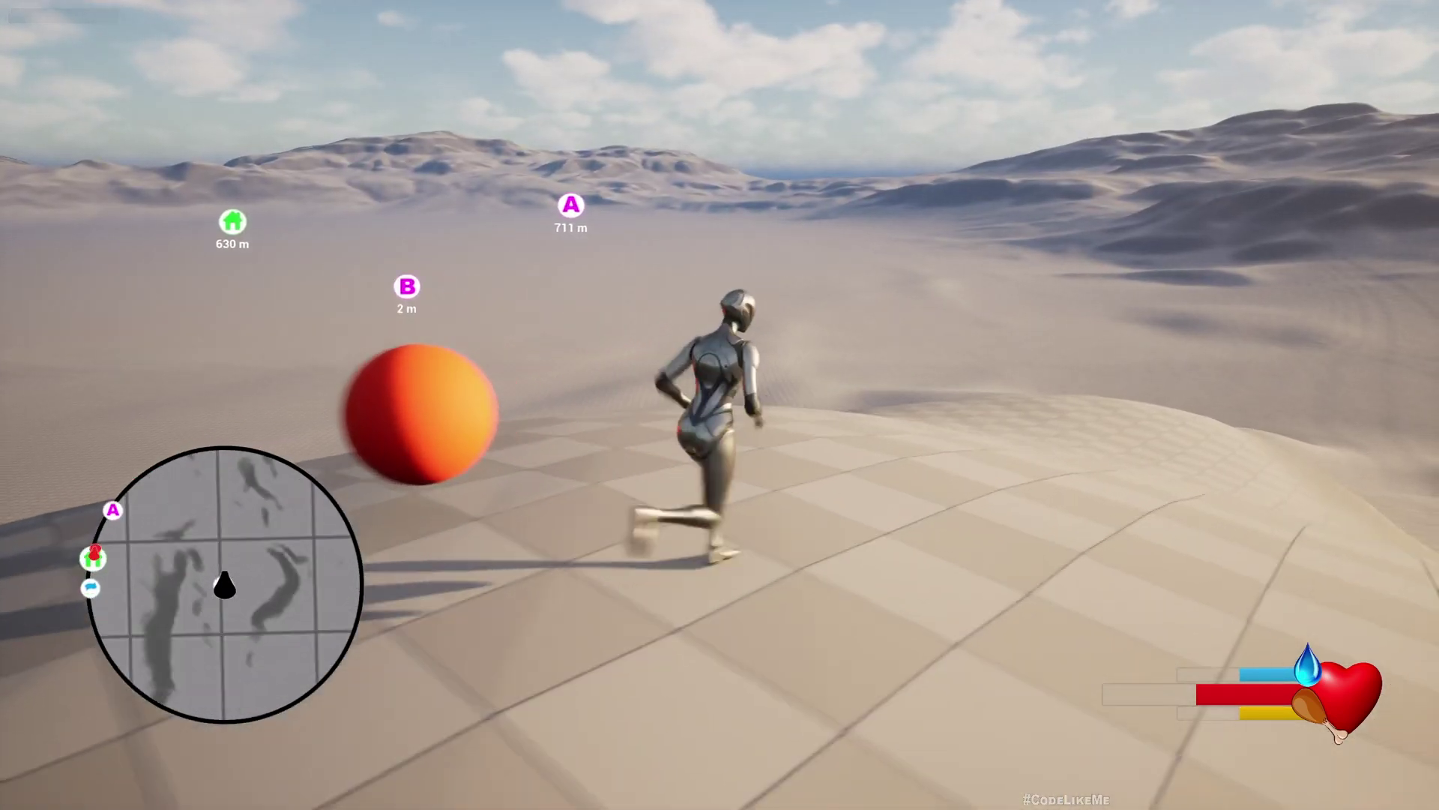
{"action": "key", "text": "w"}
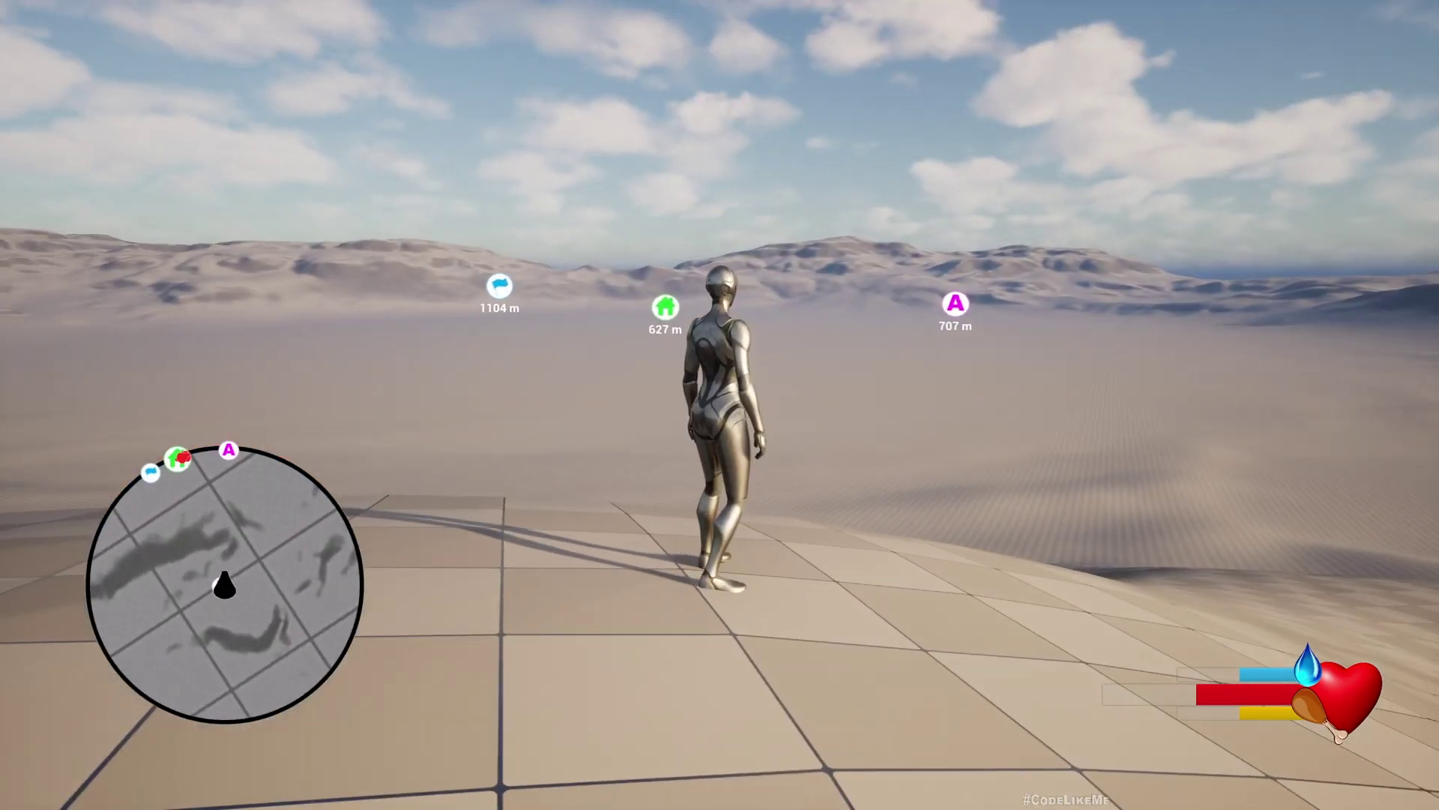
Step: Fast travel to checkpoint A from the world map and walk the character away from its sphere
{"action": "key", "text": "m"}
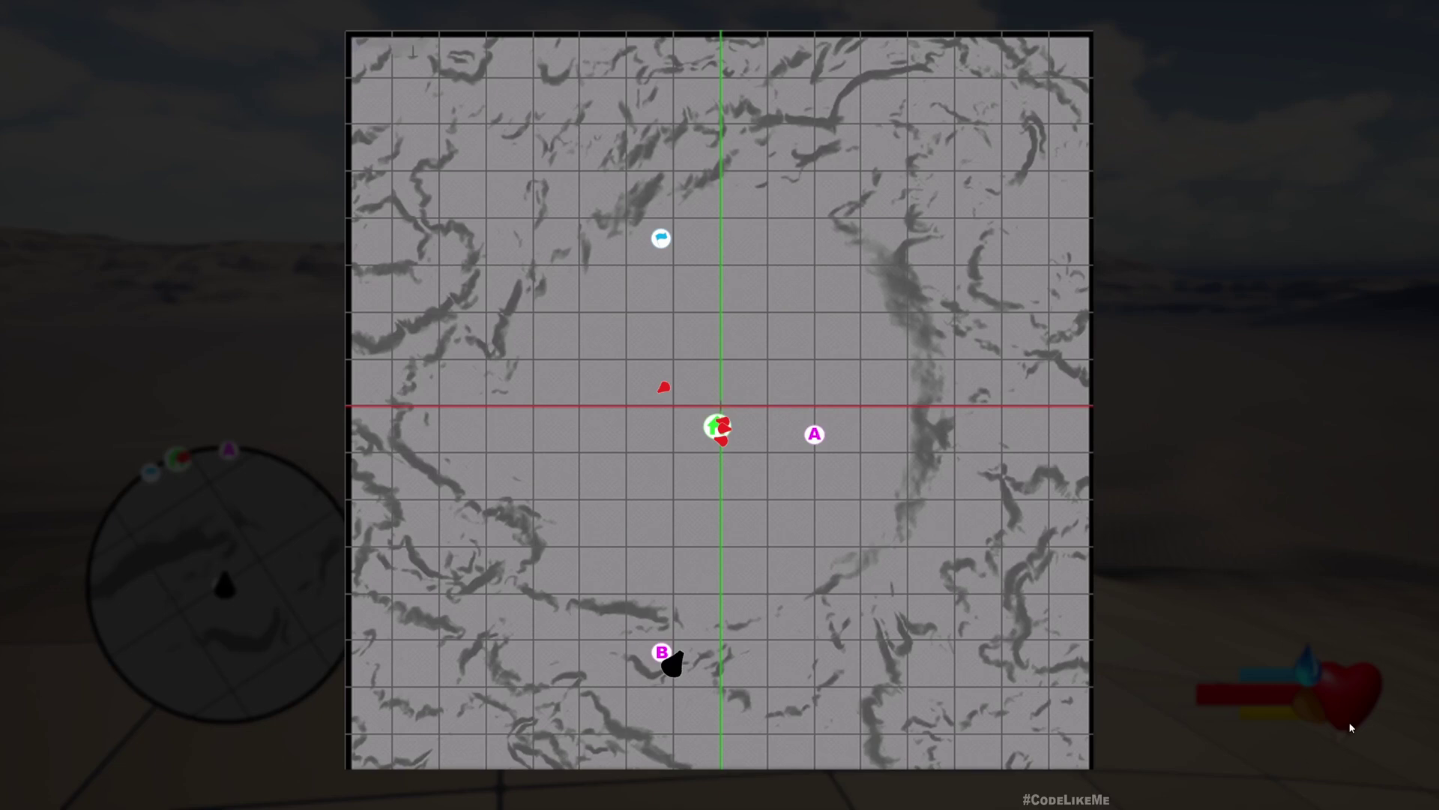
{"action": "left_click", "coordinate": [813, 431]}
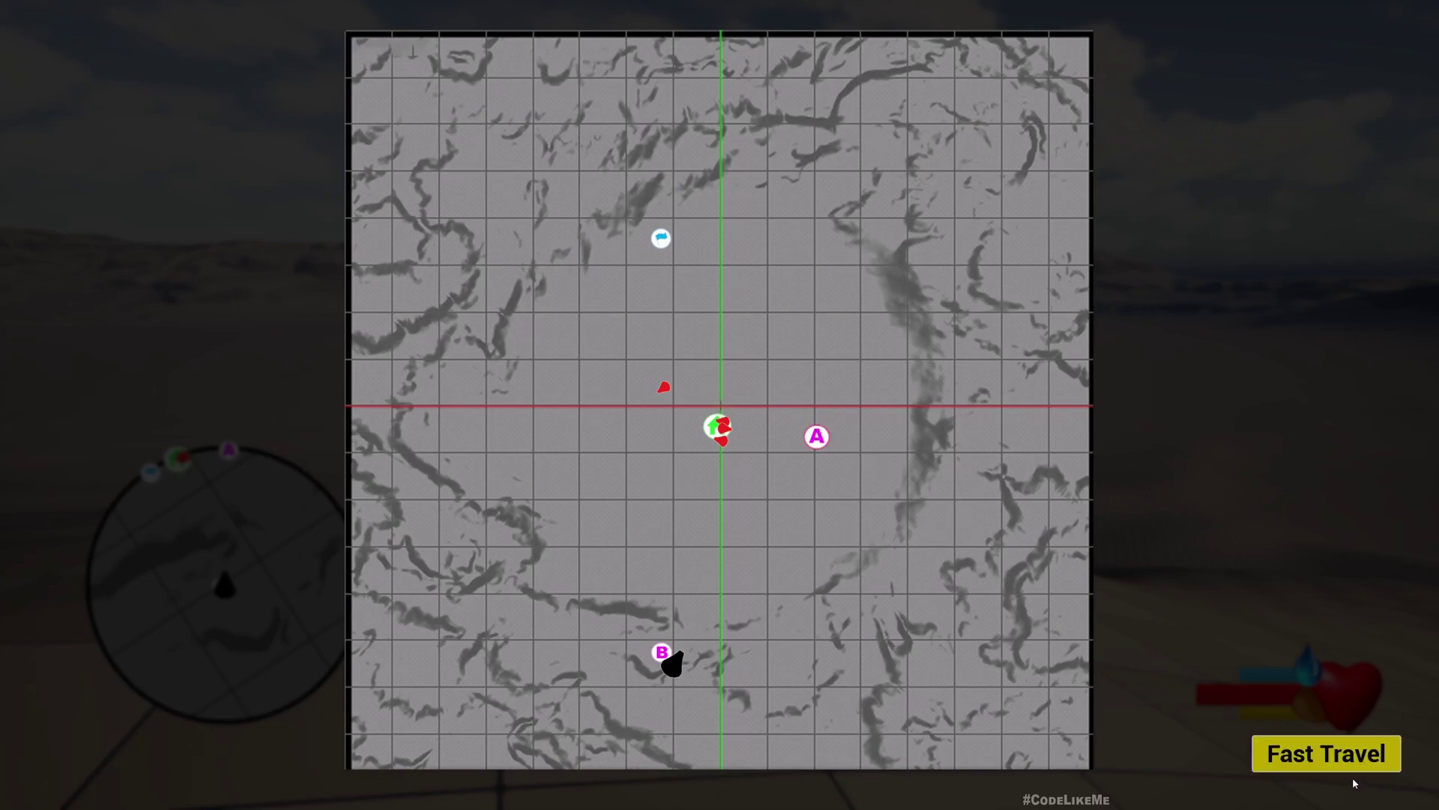
{"action": "left_click", "coordinate": [1296, 758]}
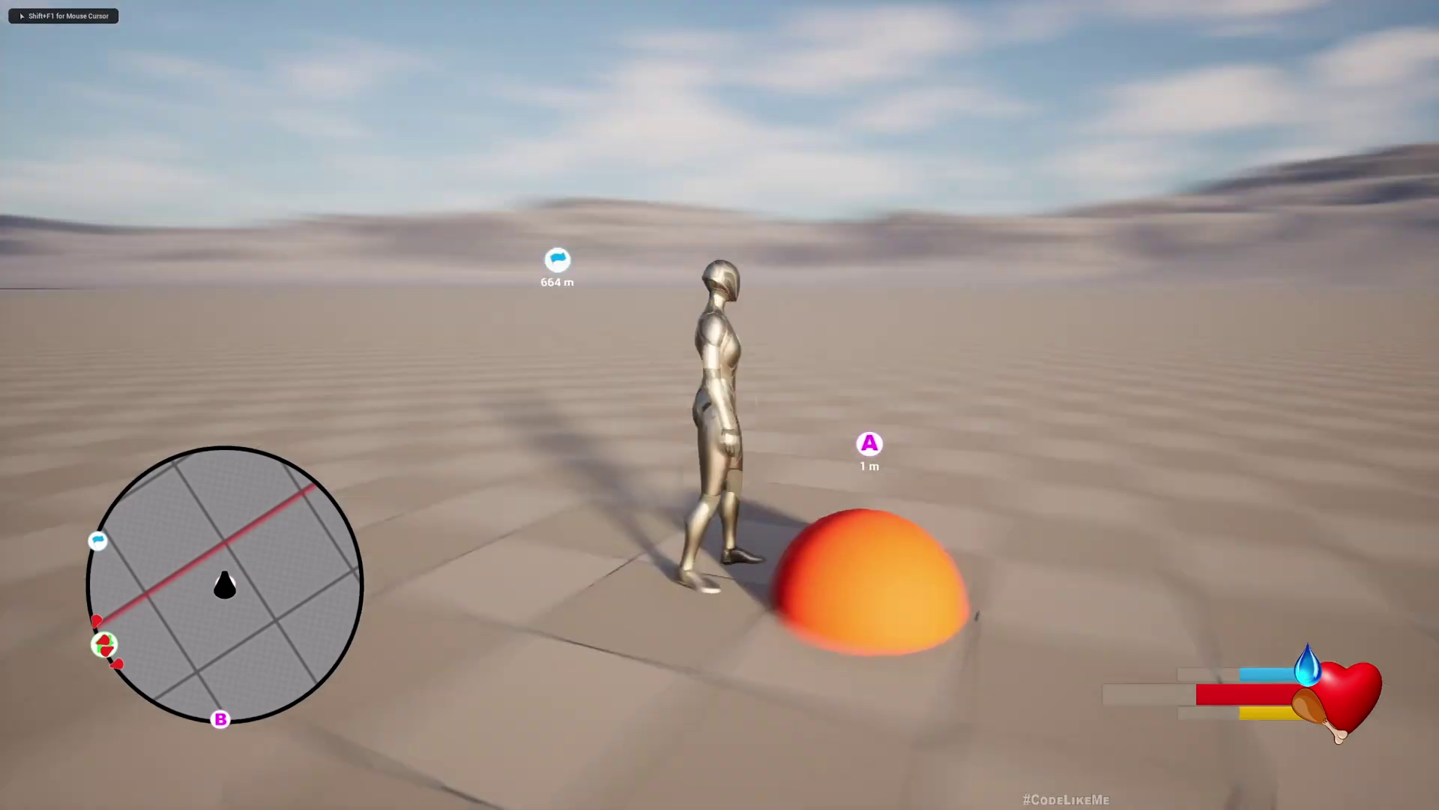
{"action": "key", "text": "w"}
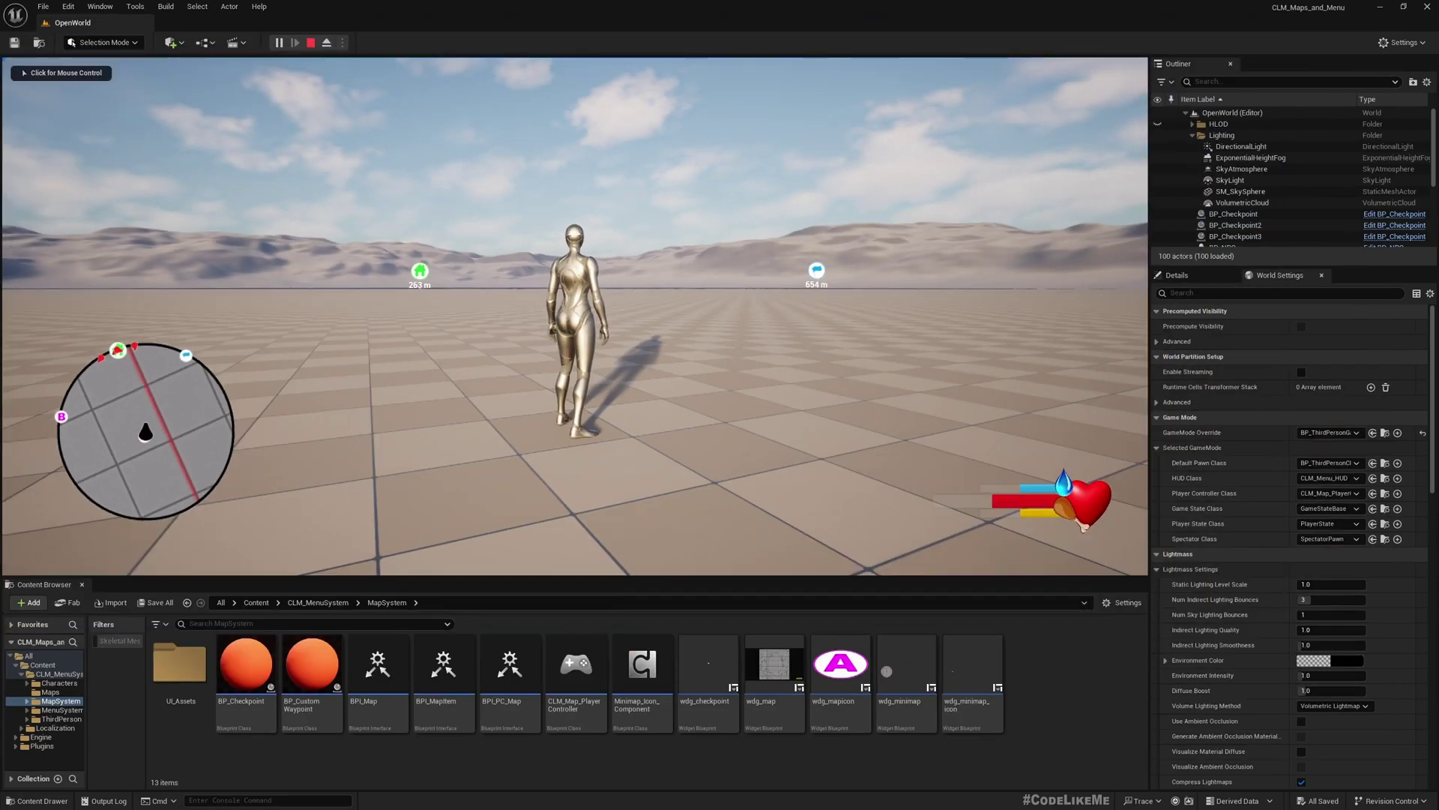
Step: Stop the play session, select the BP_Checkpoint2 sphere in the level, and show its details
{"action": "key", "text": "Escape"}
{"action": "right_click_drag", "start_coordinate": [809, 271], "coordinate": [1057, 348]}
{"action": "key", "text": "w"}
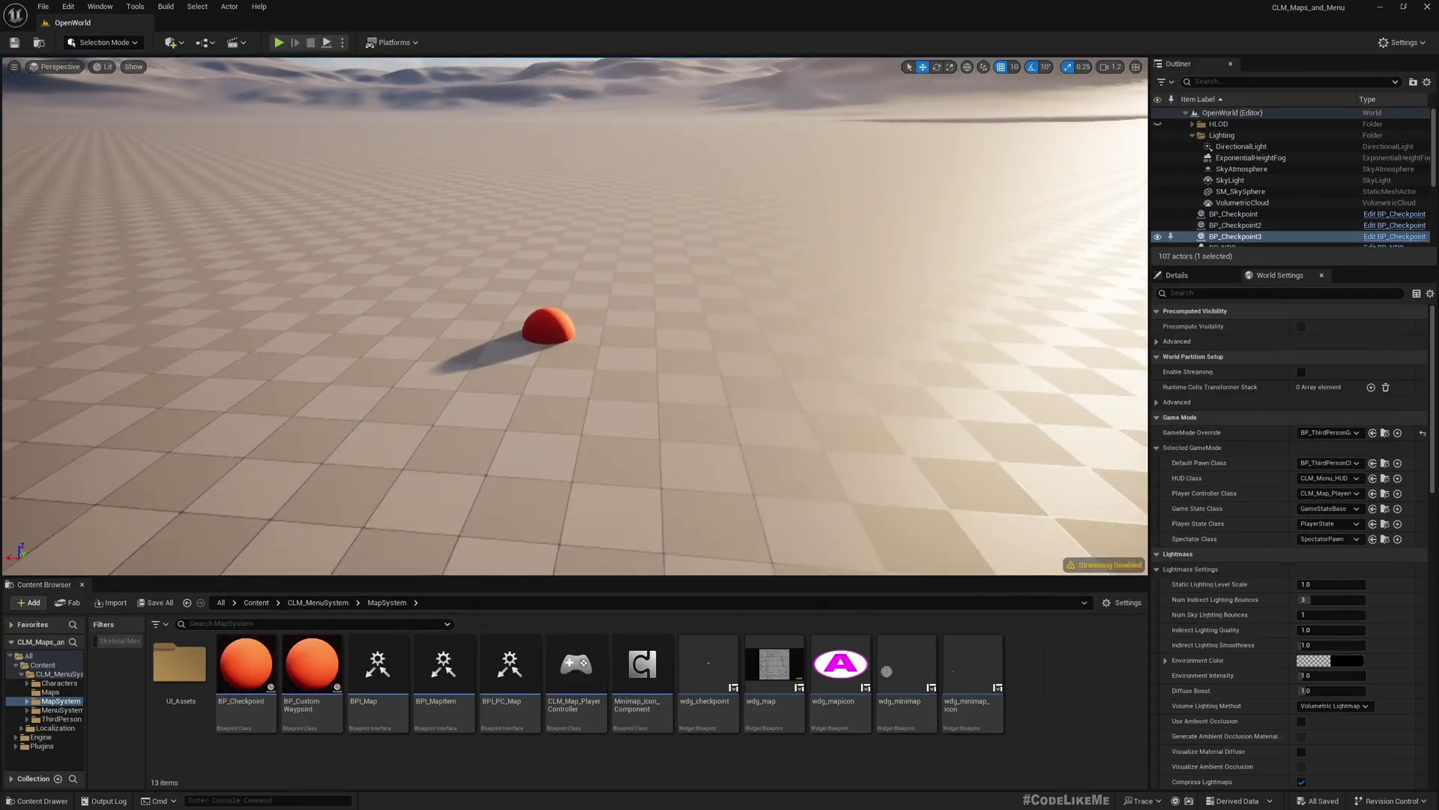
{"action": "left_click", "coordinate": [604, 318]}
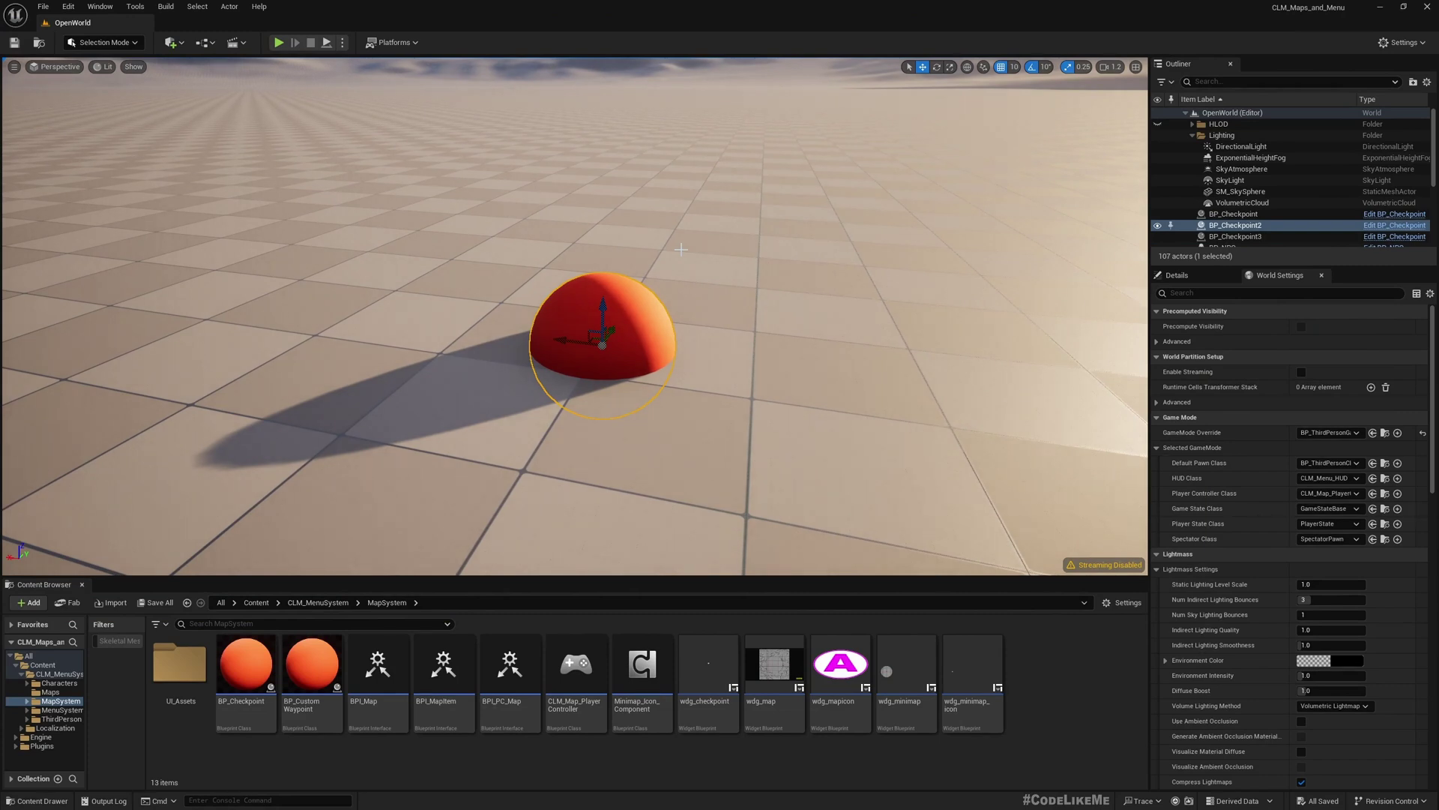
{"action": "right_click_drag", "start_coordinate": [691, 249], "coordinate": [606, 195]}
{"action": "scroll", "coordinate": [690, 249], "scroll_direction": "down", "scroll_amount": 3}
{"action": "middle_click_drag", "start_coordinate": [689, 249], "coordinate": [606, 232]}
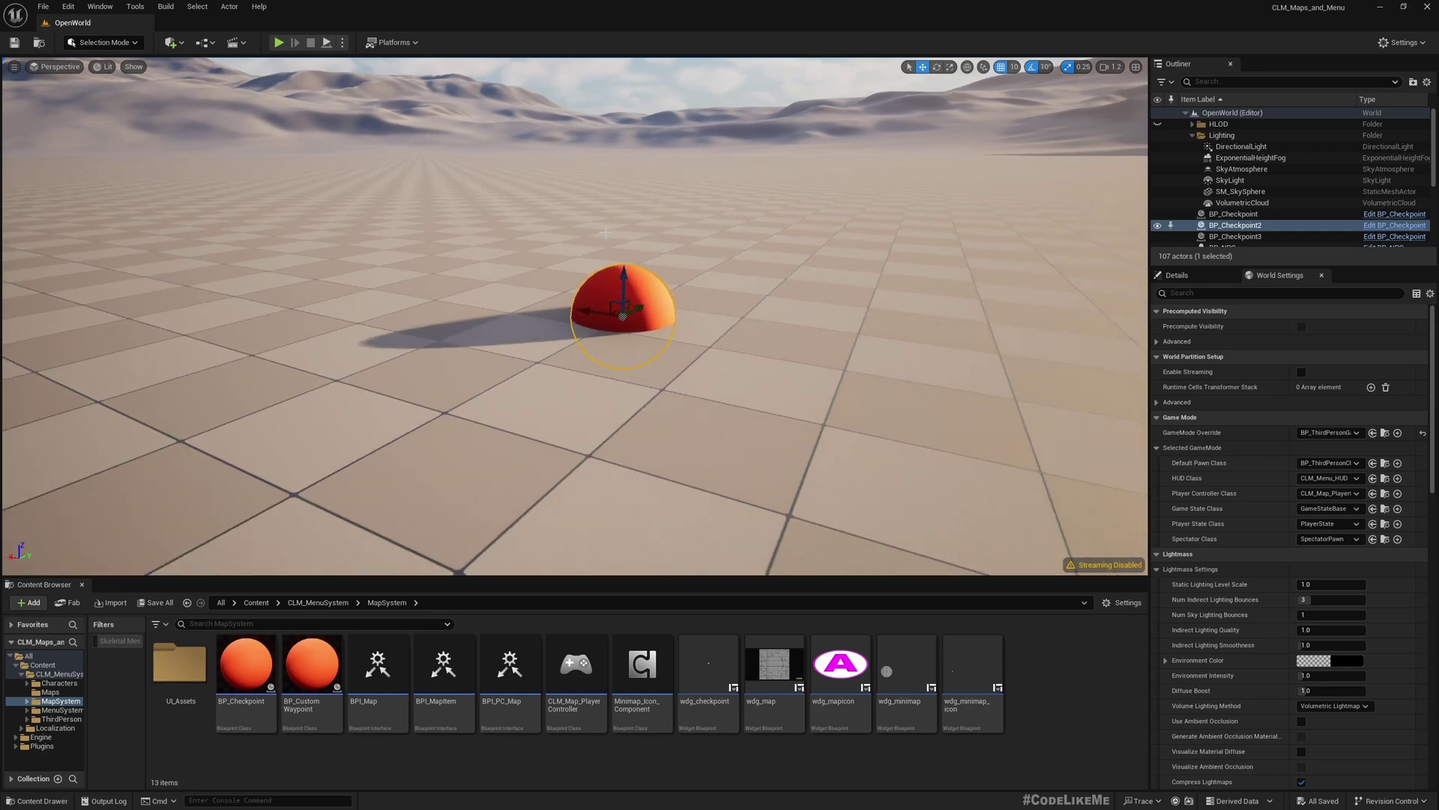
{"action": "left_click", "coordinate": [1180, 276]}
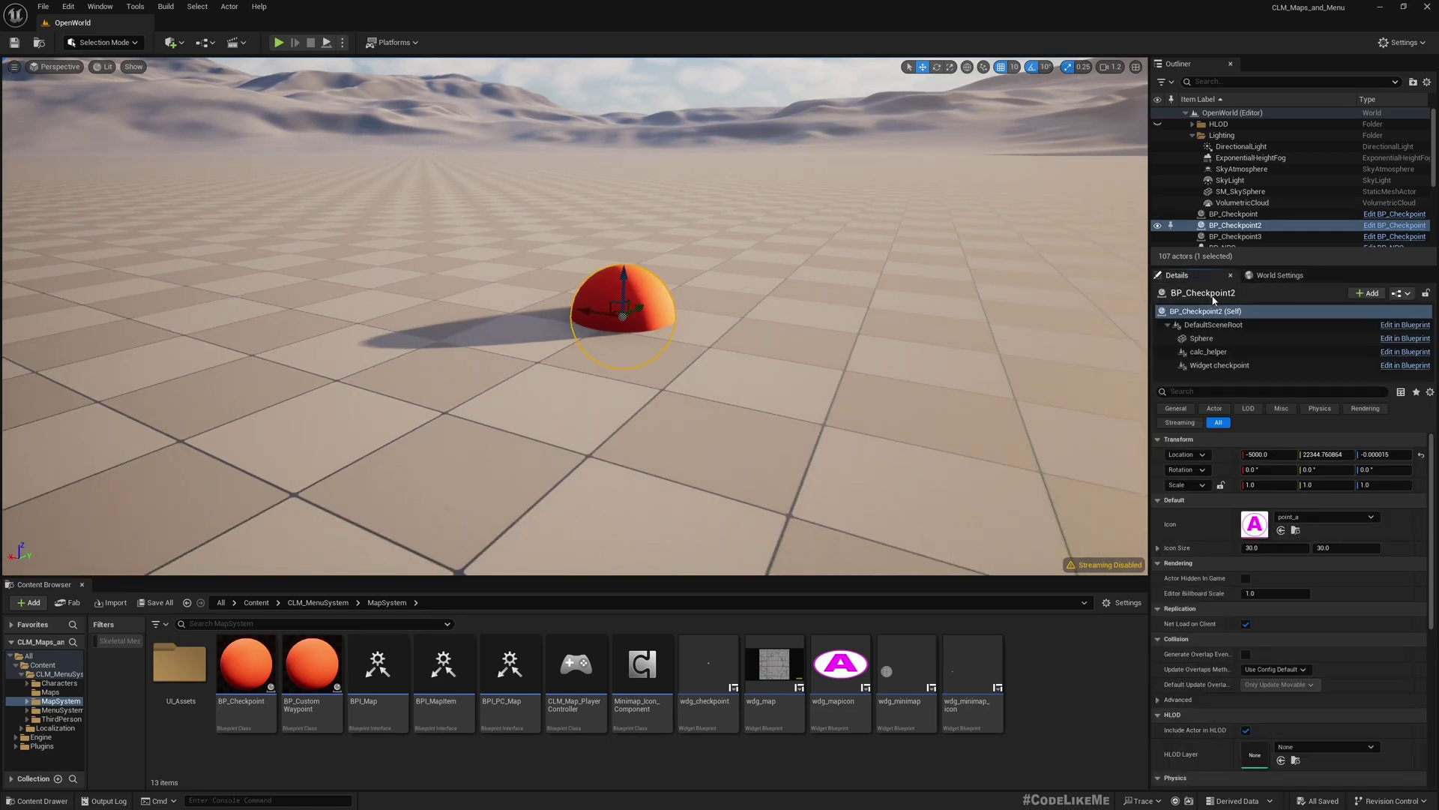
Step: Set the icon size of the BP_Checkpoint actor to 10
{"action": "left_click", "coordinate": [1233, 214]}
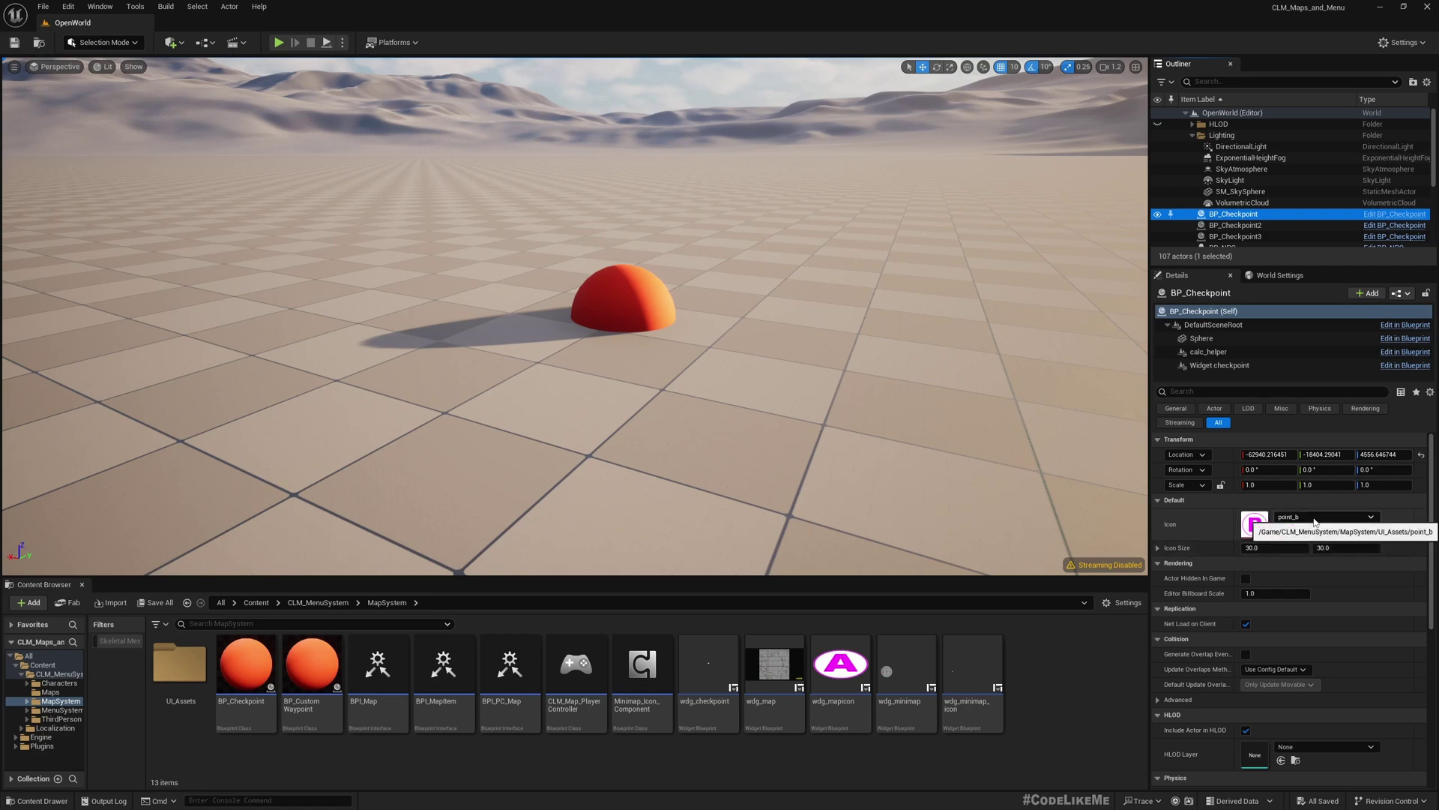
{"action": "left_click", "coordinate": [1282, 548]}
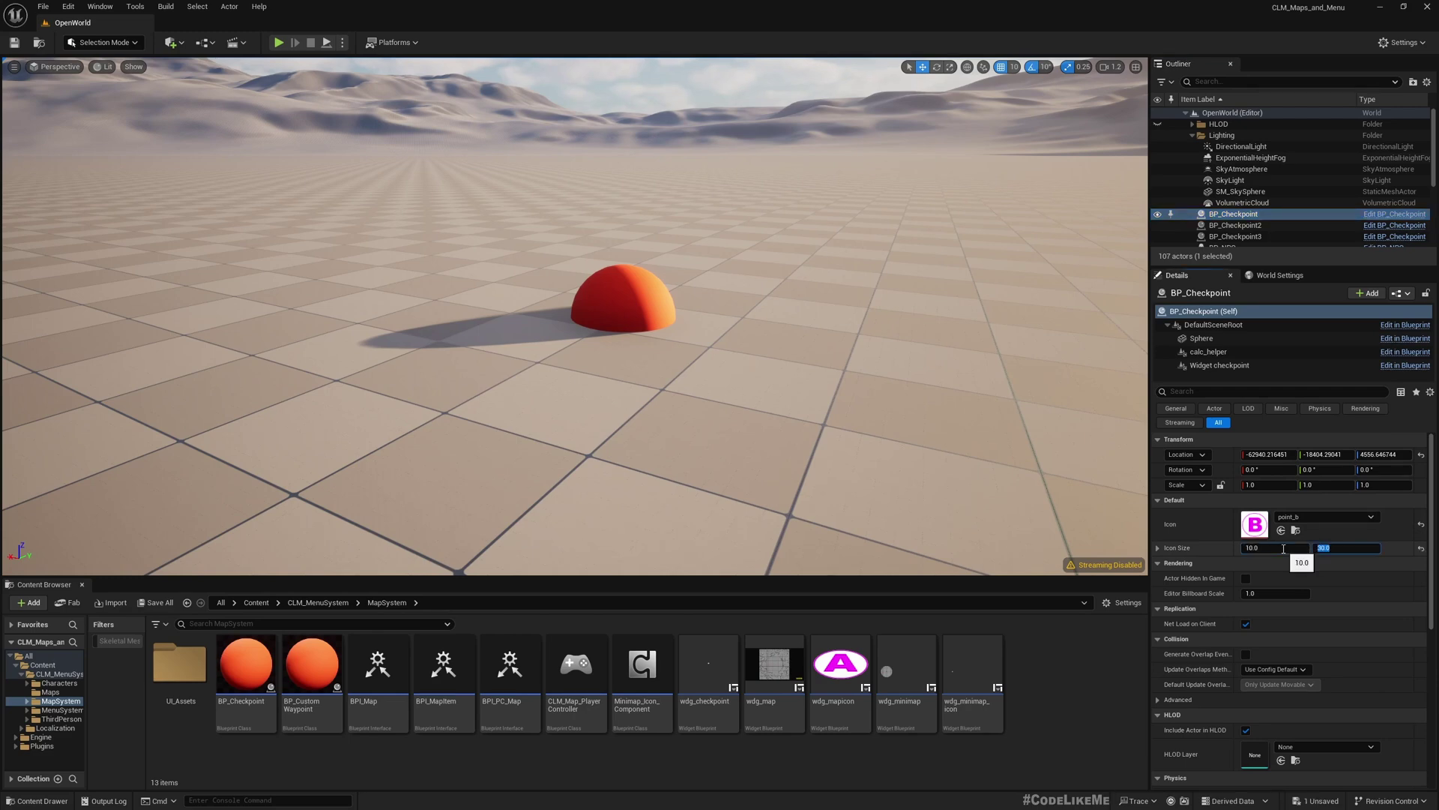
Step: Start a full-screen play session and open the world map to check the size of checkpoint B's icon
{"action": "right_click_drag", "start_coordinate": [531, 342], "coordinate": [640, 366]}
{"action": "key", "text": "F11"}
{"action": "key", "text": "alt+p"}
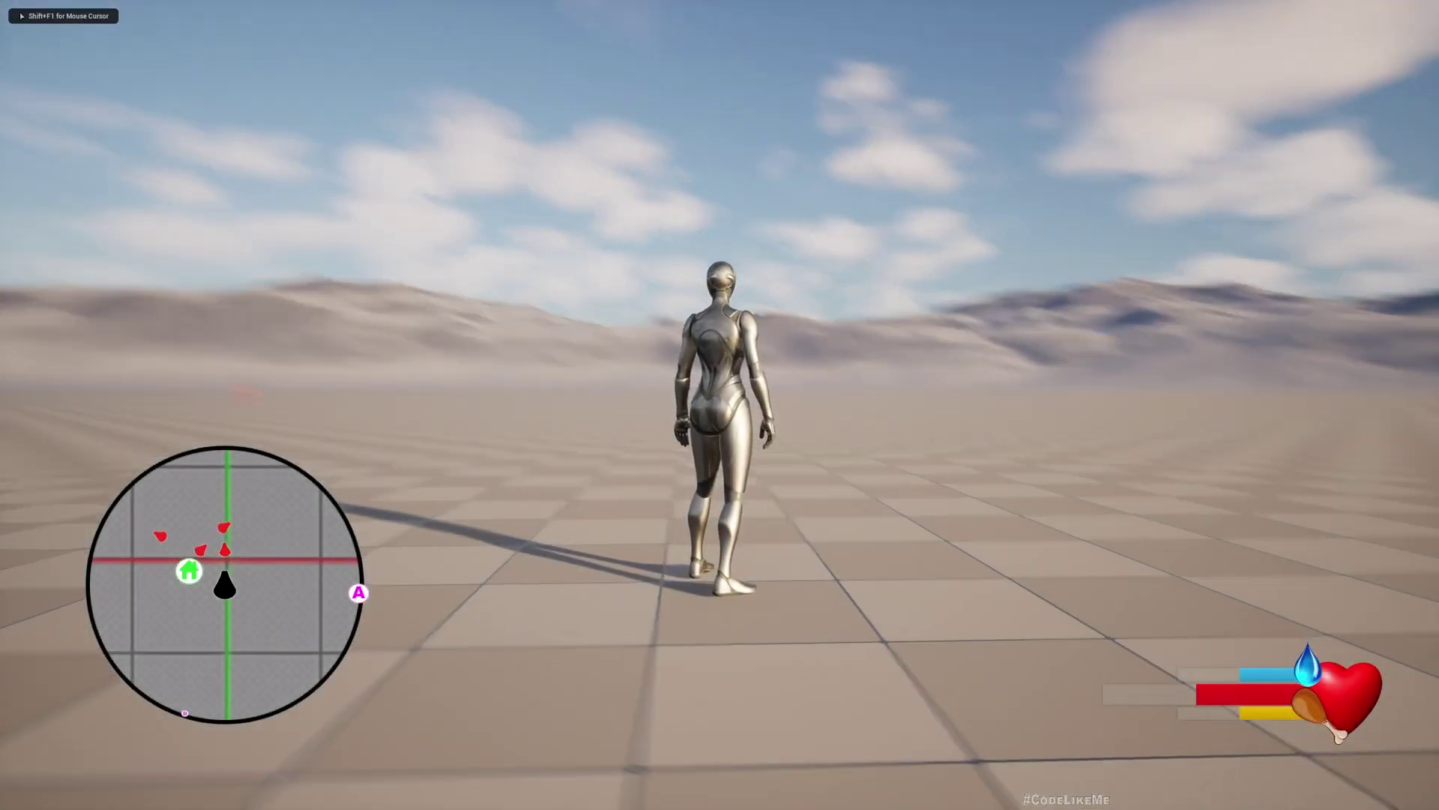
{"action": "key", "text": "m"}
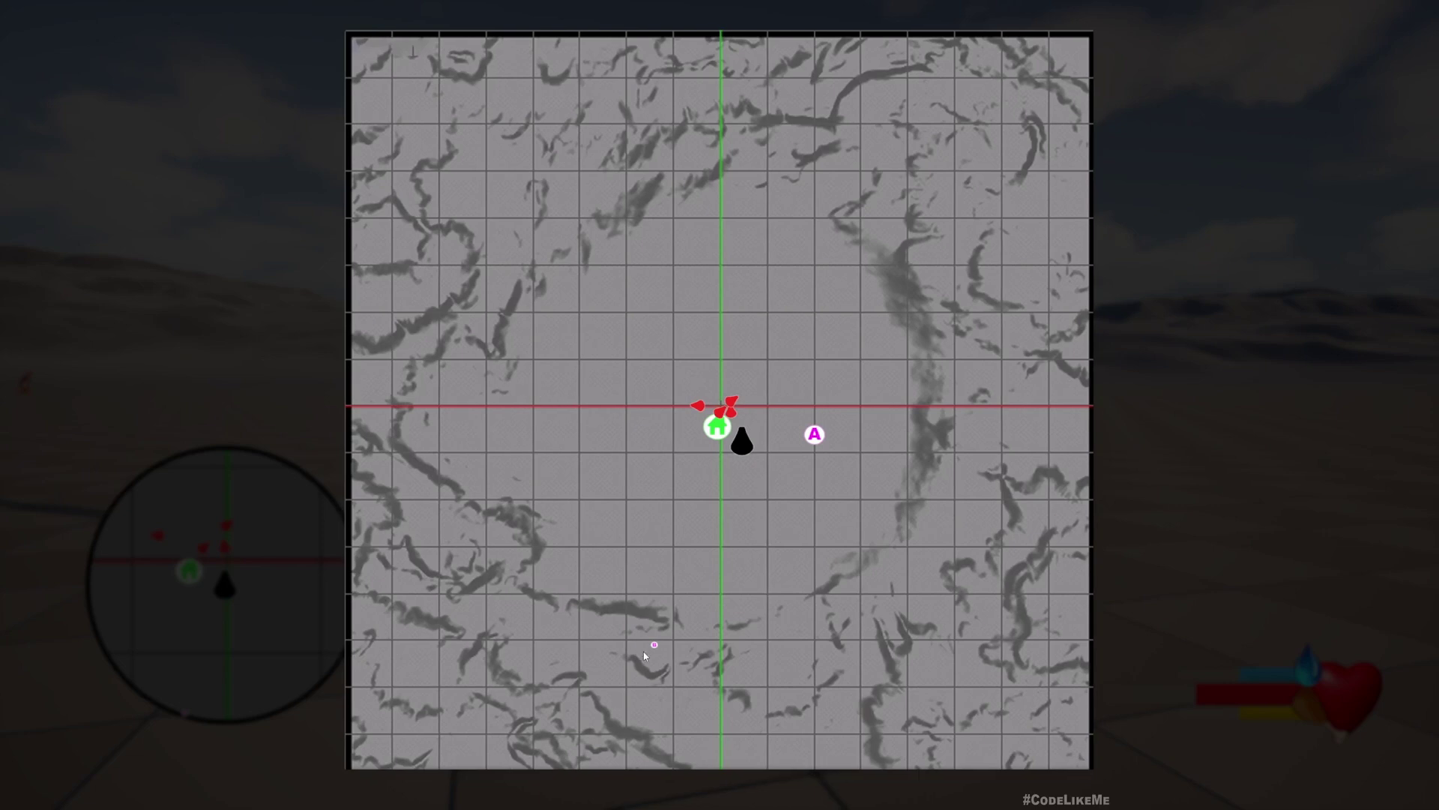
Step: Close the world map, end the play session, and restore the icon size of the BP_Checkpoint actor to 30
{"action": "key", "text": "m"}
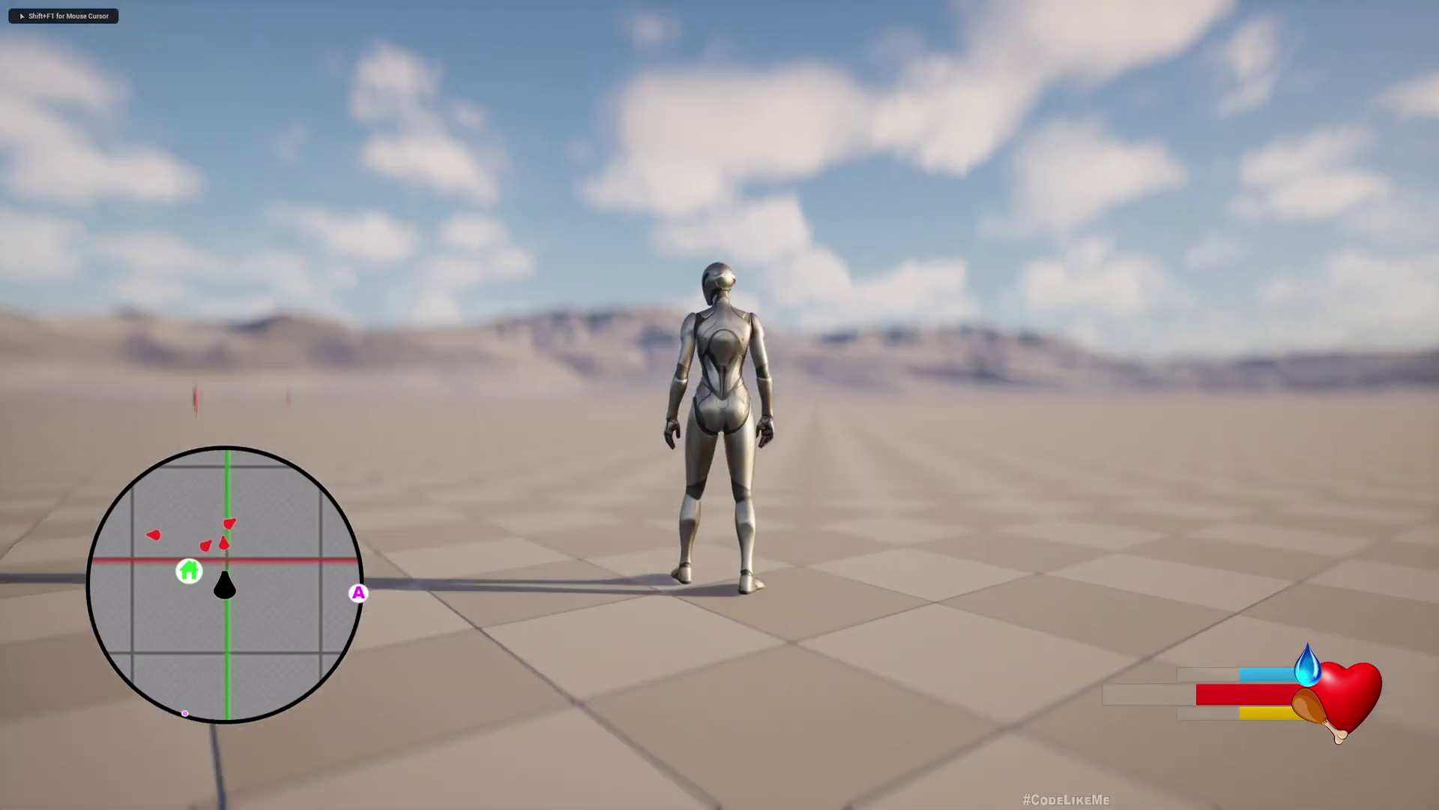
{"action": "key", "text": "Escape"}
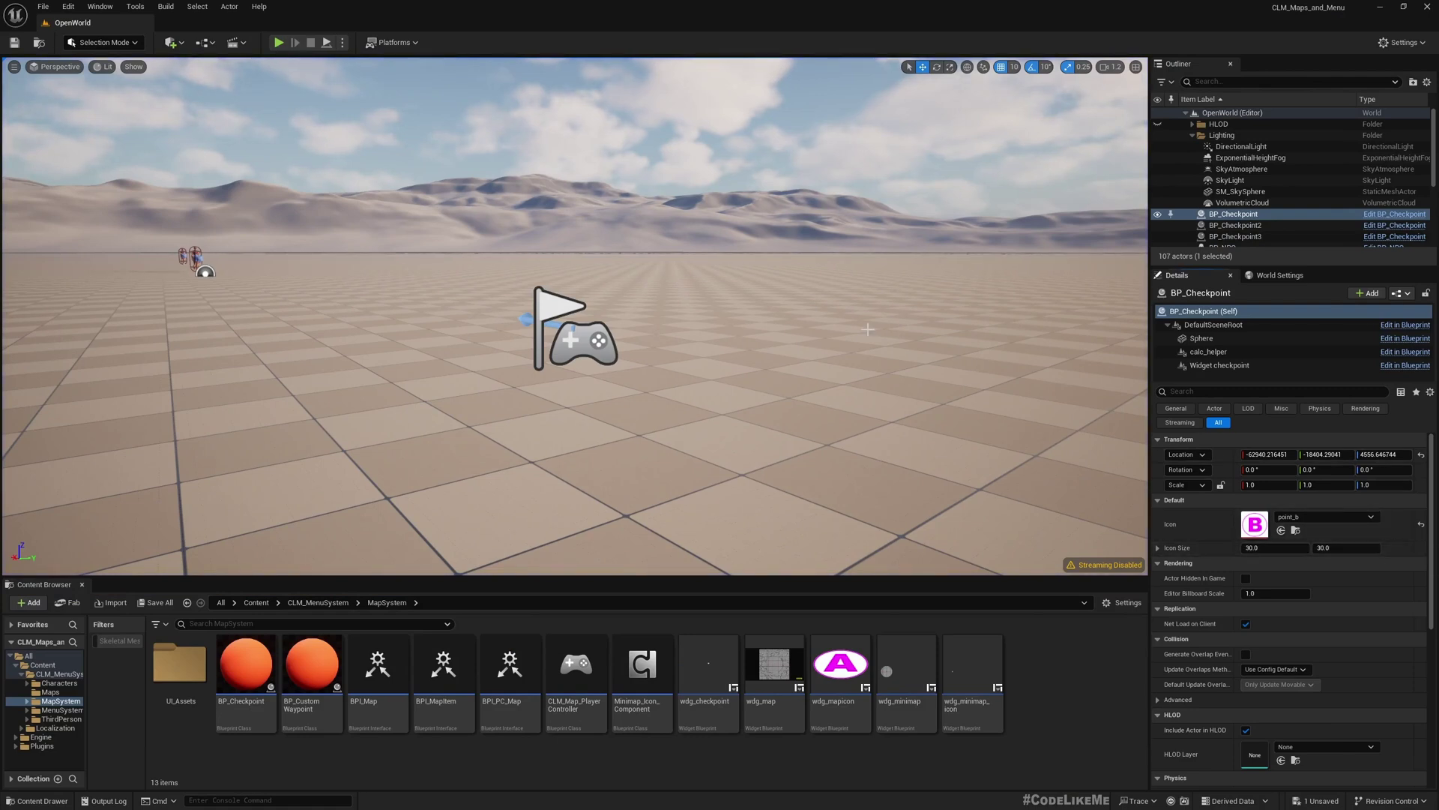
Step: Select the nearest BP_NPC character in the level and show the settings of its Minimap_Icon_Component
{"action": "right_click_drag", "start_coordinate": [631, 318], "coordinate": [608, 341]}
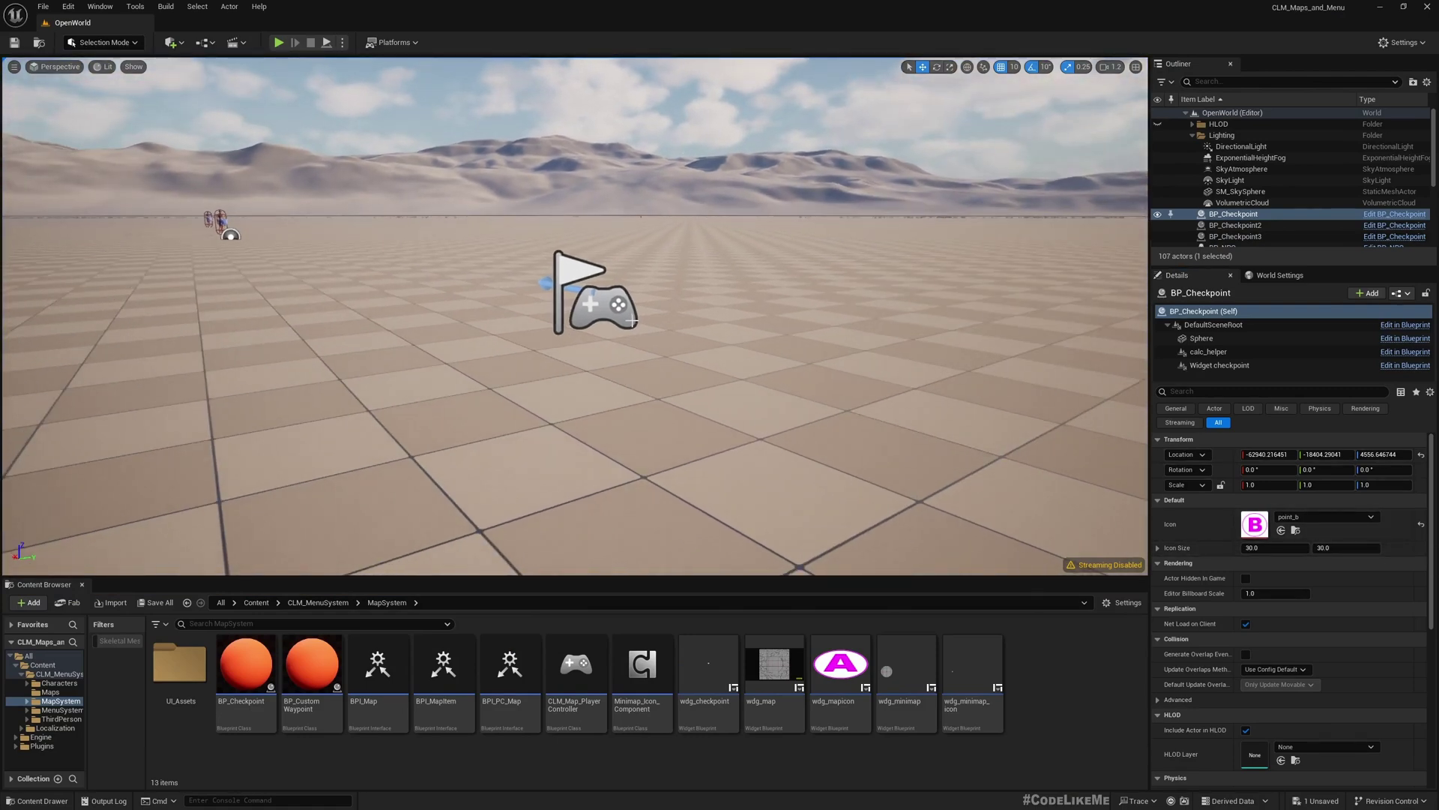
{"action": "left_click", "coordinate": [931, 313]}
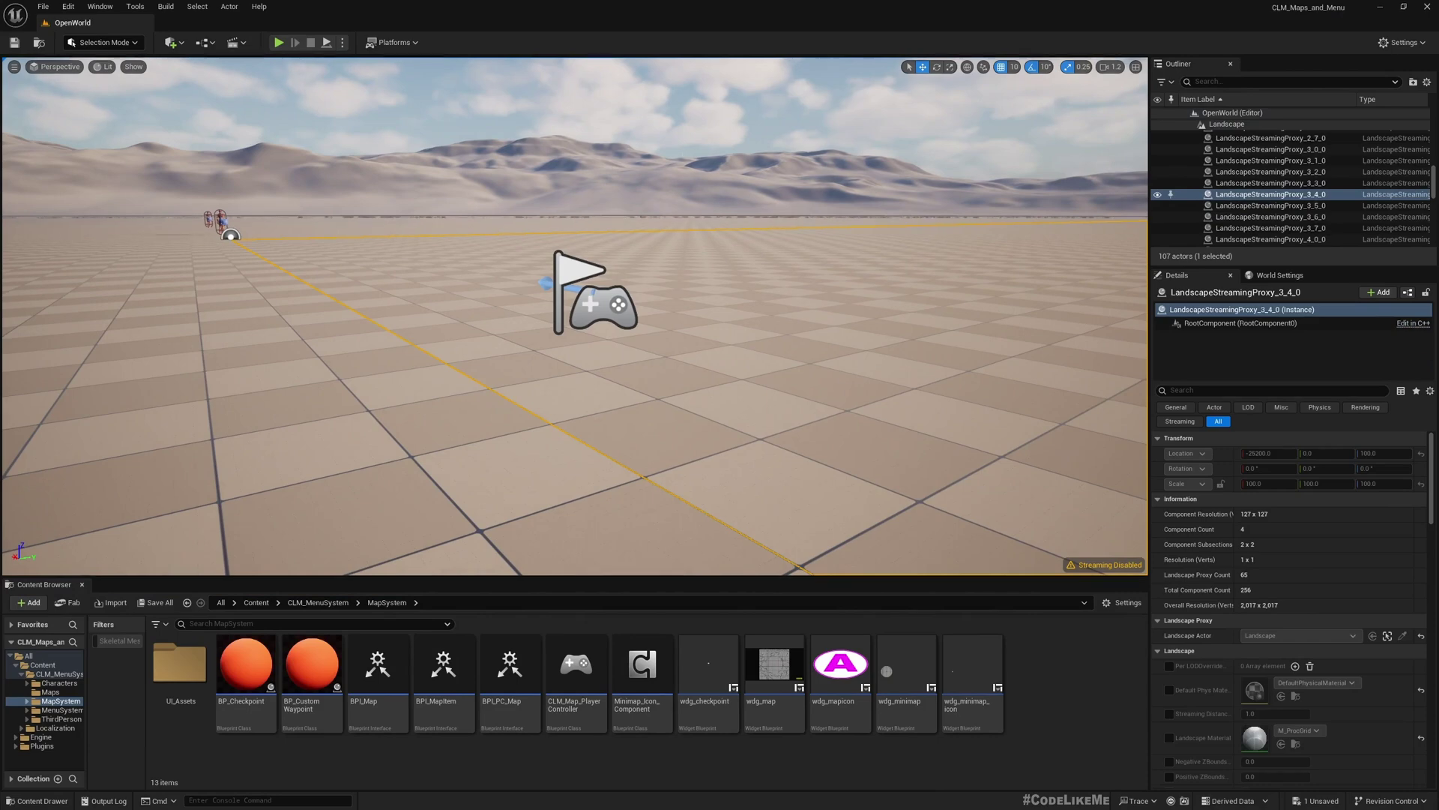
{"action": "key", "text": "w"}
{"action": "mouse_move", "coordinate": [420, 359]}
{"action": "right_mouse_down"}
{"action": "mouse_move", "coordinate": [255, 224]}
{"action": "mouse_move", "coordinate": [420, 359]}
{"action": "right_mouse_up"}
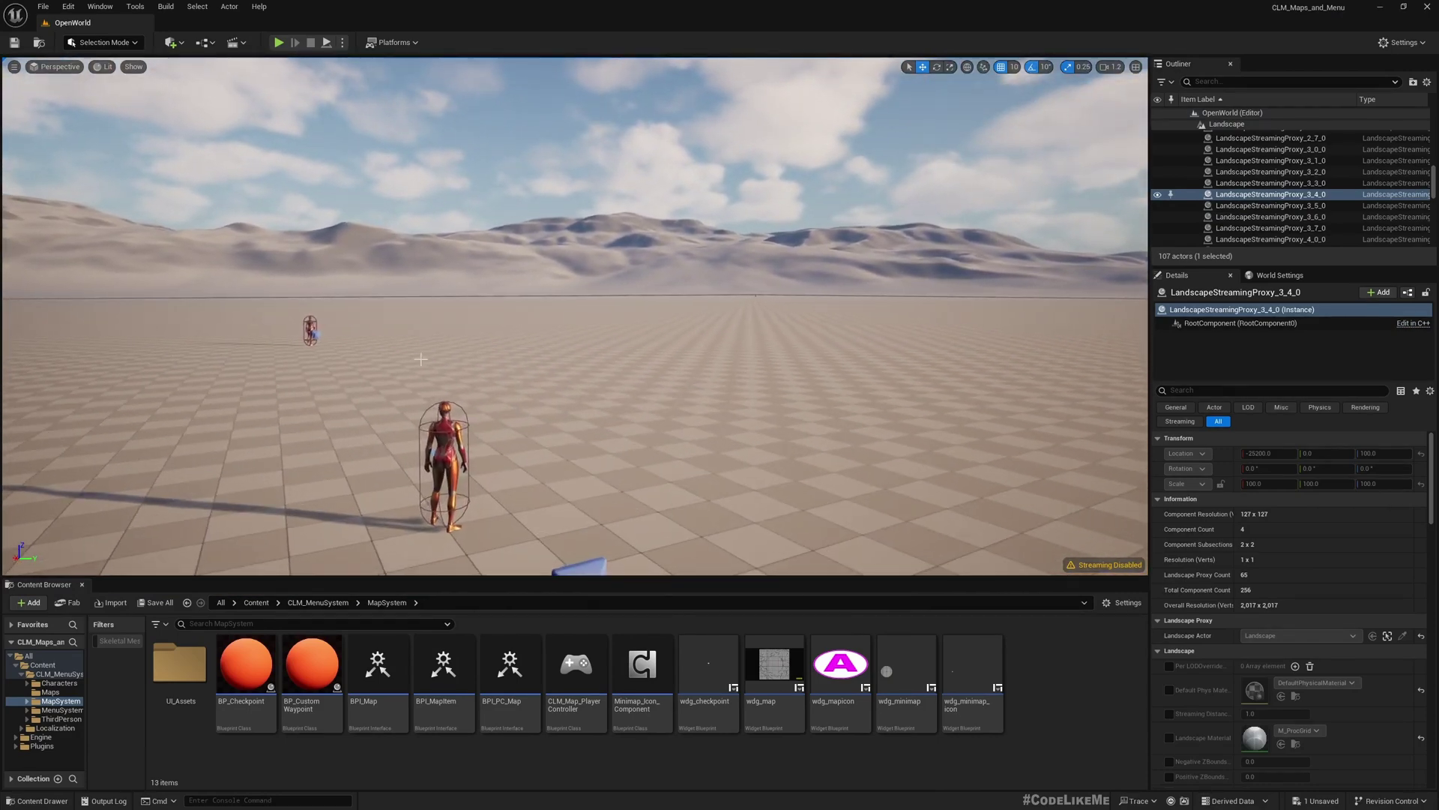
{"action": "left_click", "coordinate": [449, 429]}
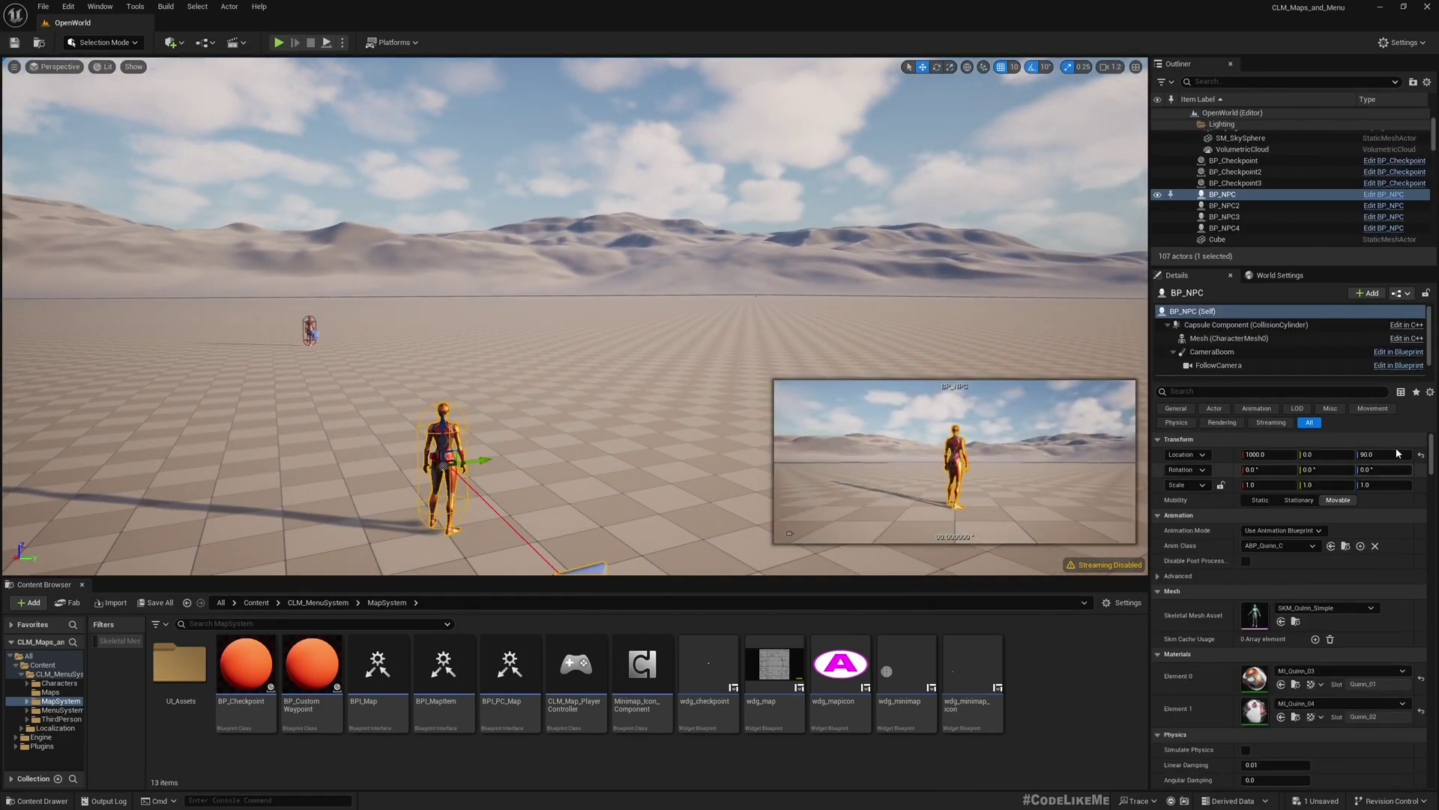
{"action": "scroll", "coordinate": [1230, 352], "scroll_direction": "down", "scroll_amount": 2}
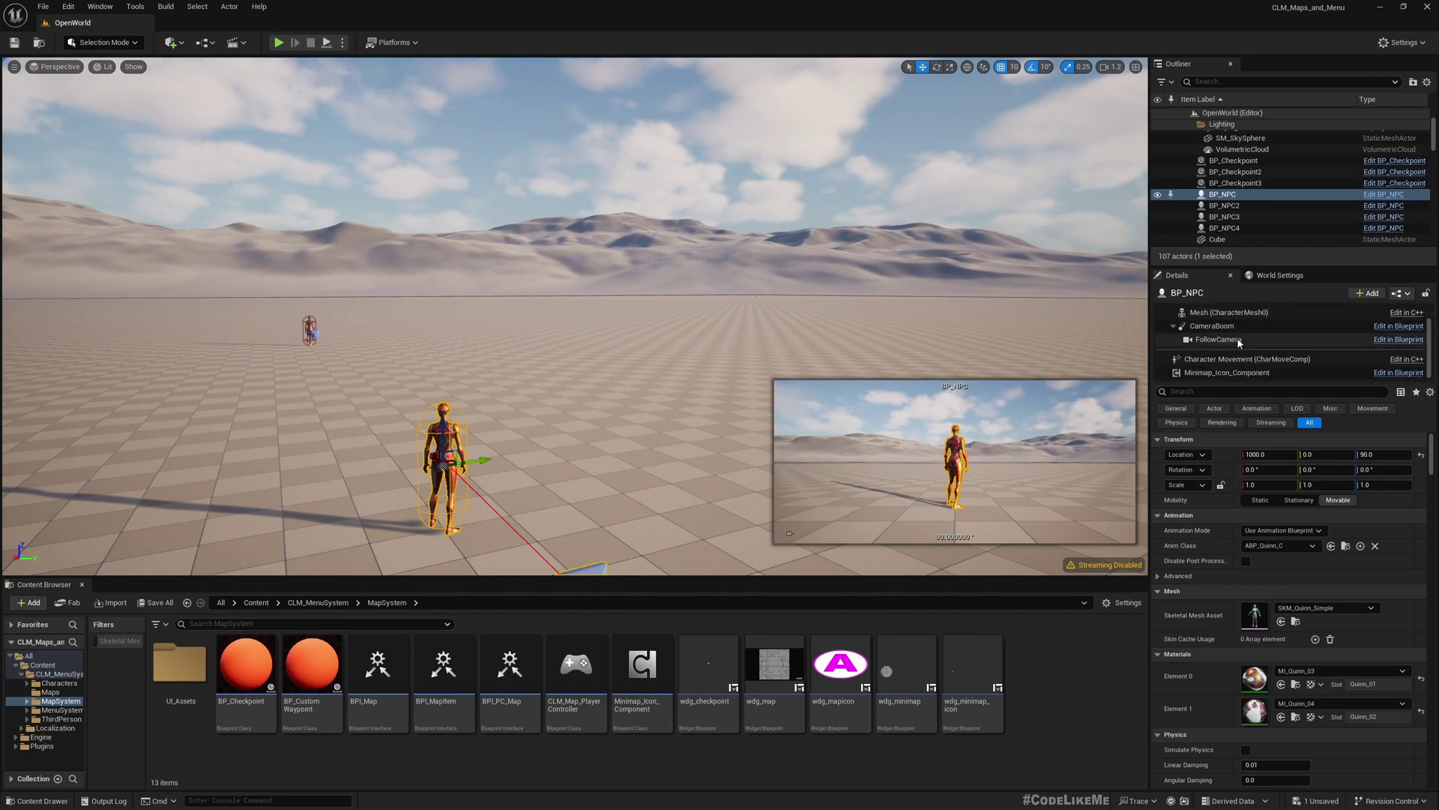
{"action": "left_click", "coordinate": [1212, 373]}
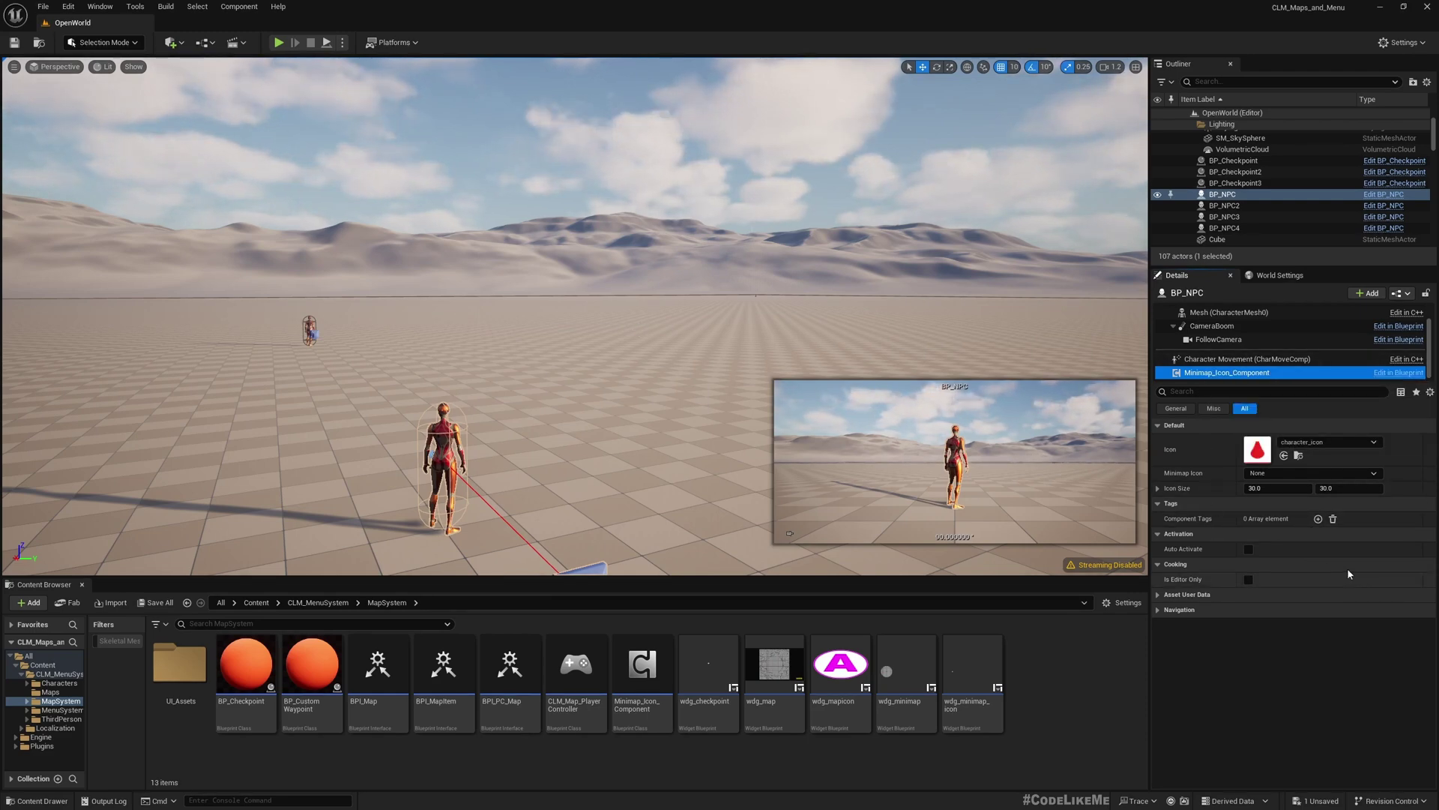
Step: Run the level full-screen, view the checkpoint and NPC icons on the world map, and close the map
{"action": "right_click_drag", "start_coordinate": [624, 309], "coordinate": [698, 384]}
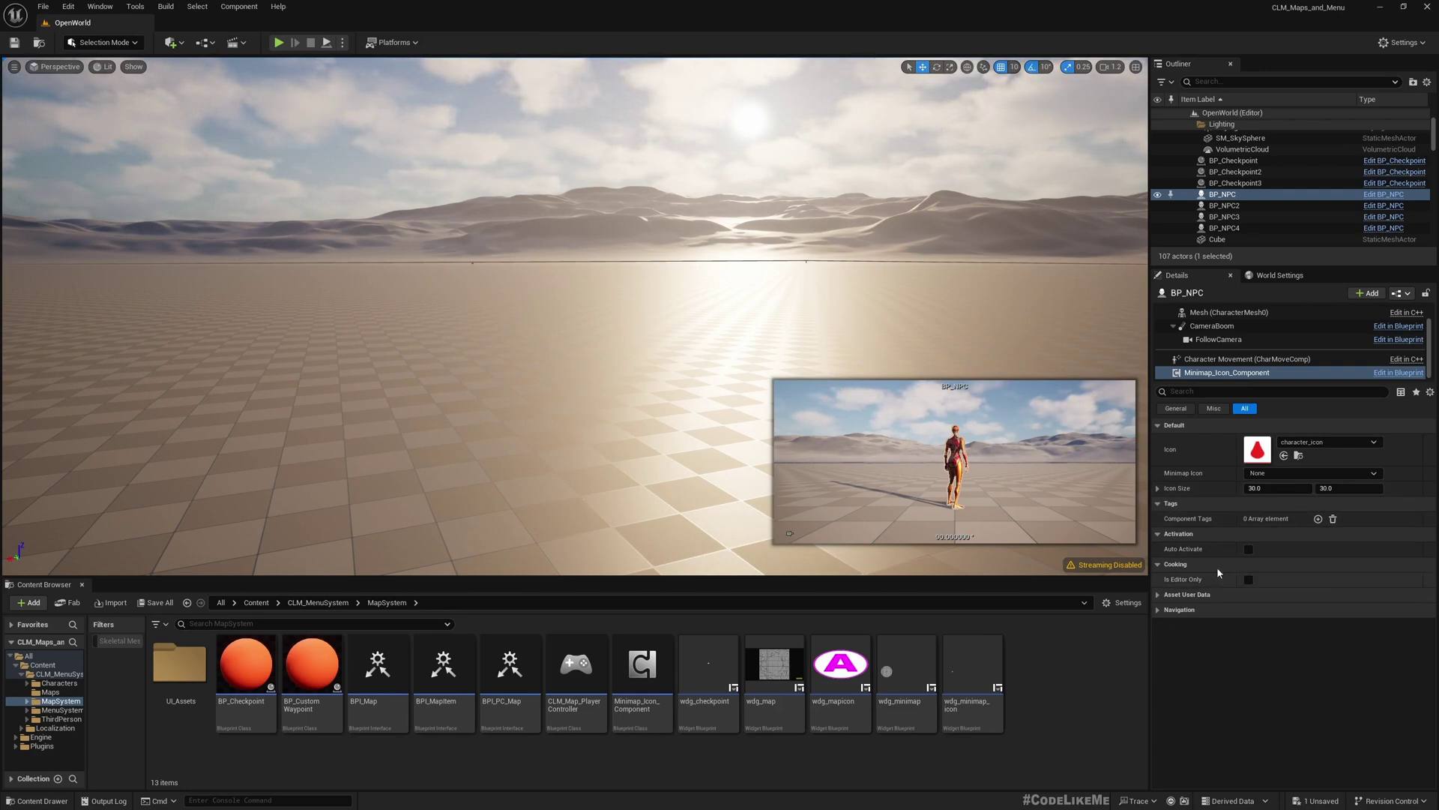
{"action": "right_click_drag", "start_coordinate": [627, 352], "coordinate": [675, 408]}
{"action": "key", "text": "F11"}
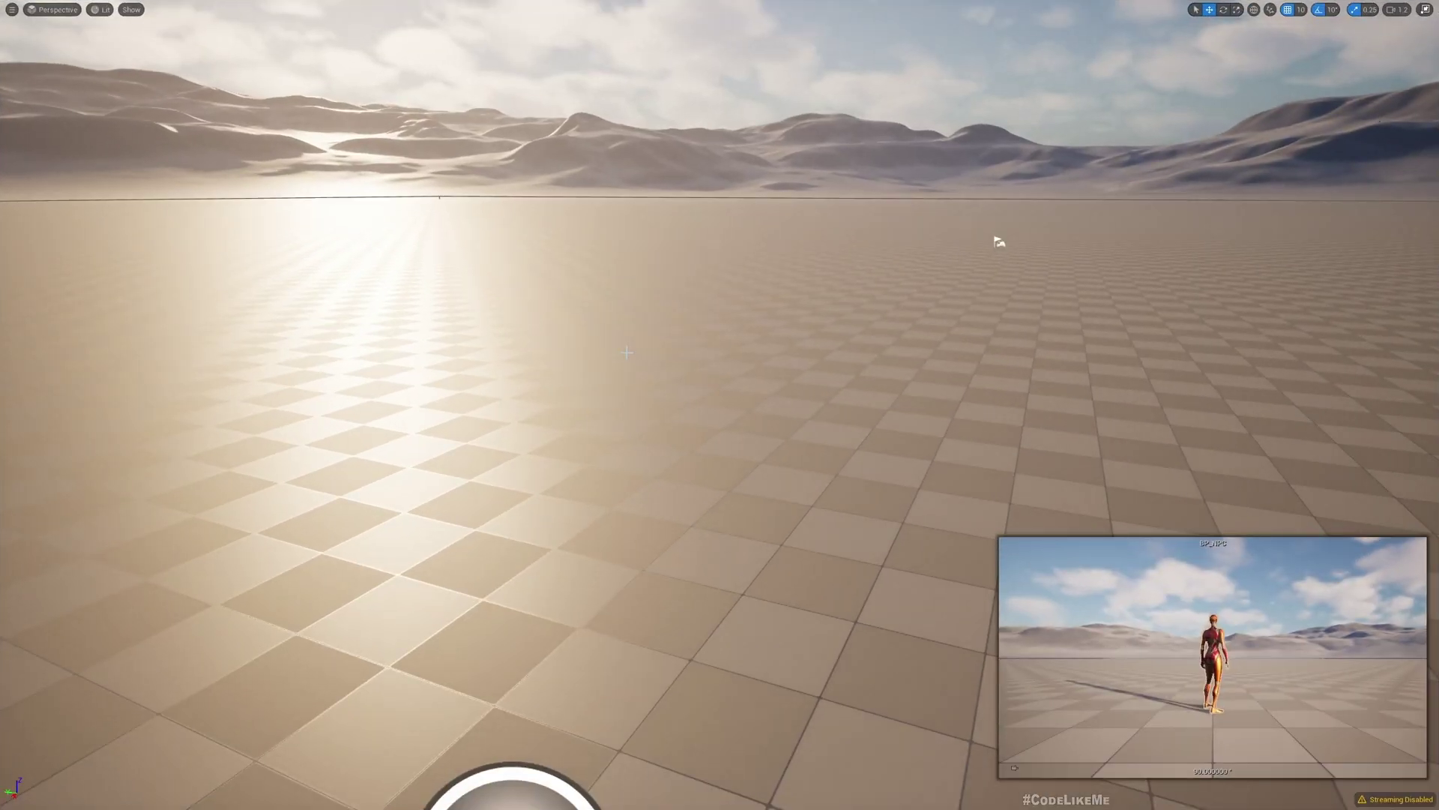
{"action": "key", "text": "alt+p"}
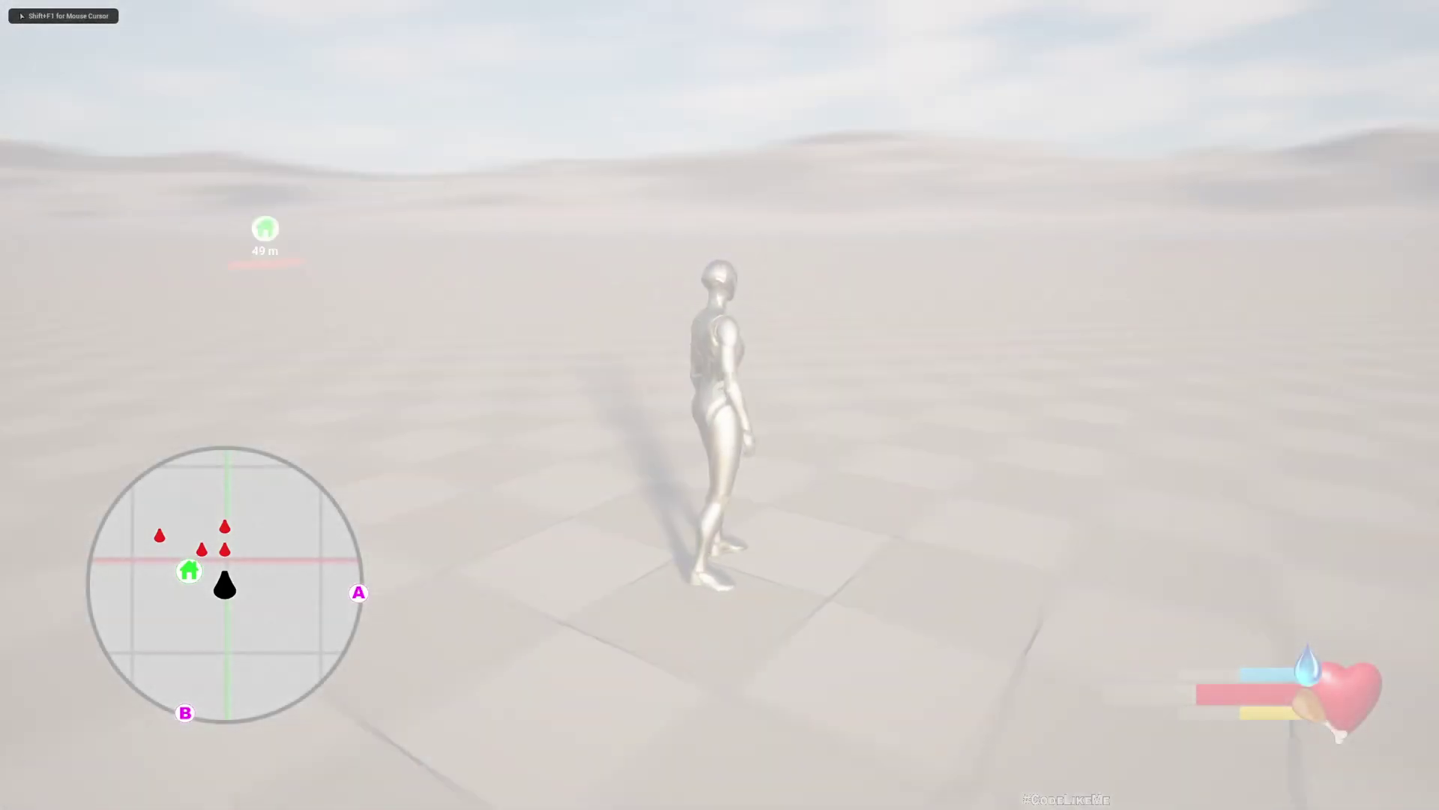
{"action": "key", "text": "m"}
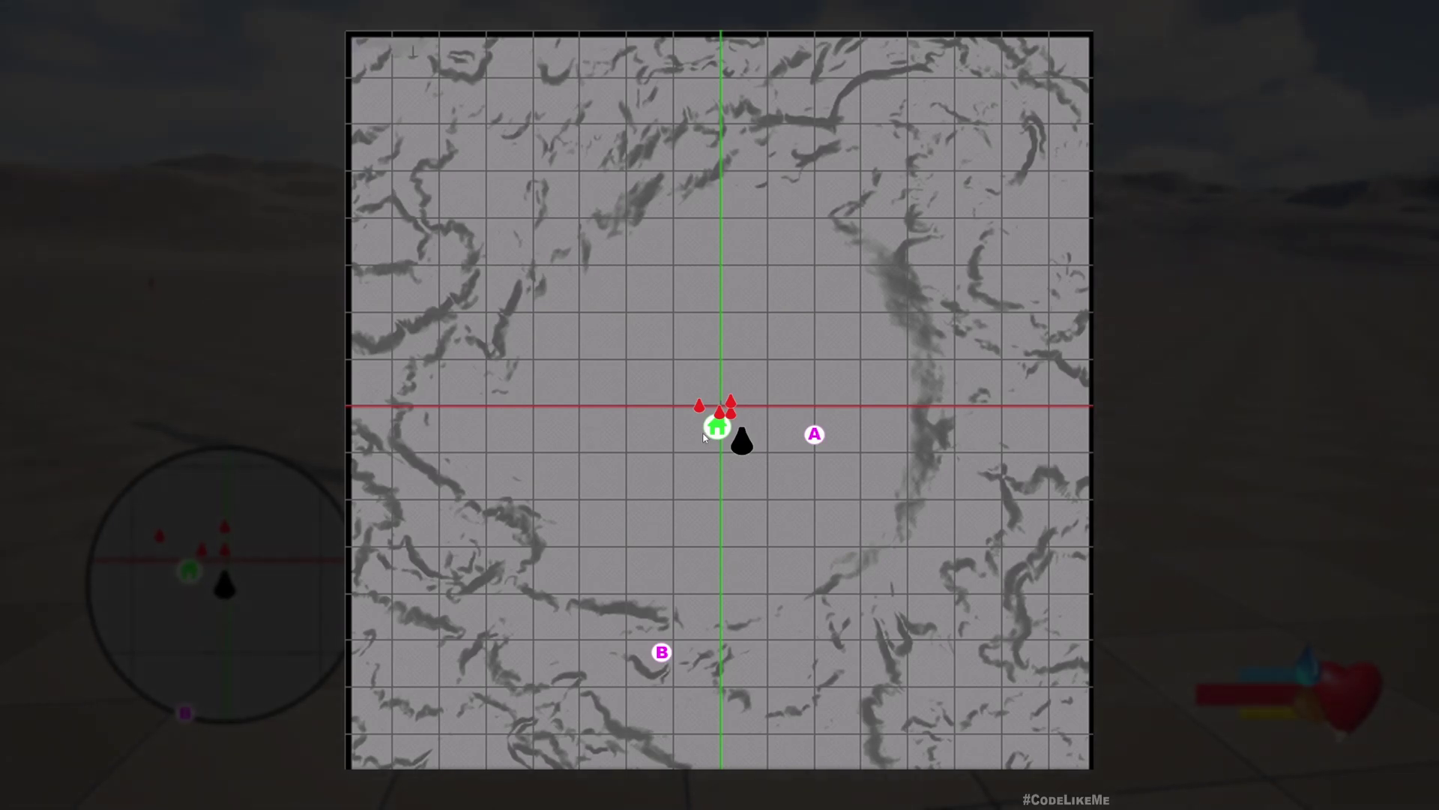
{"action": "key", "text": "m"}
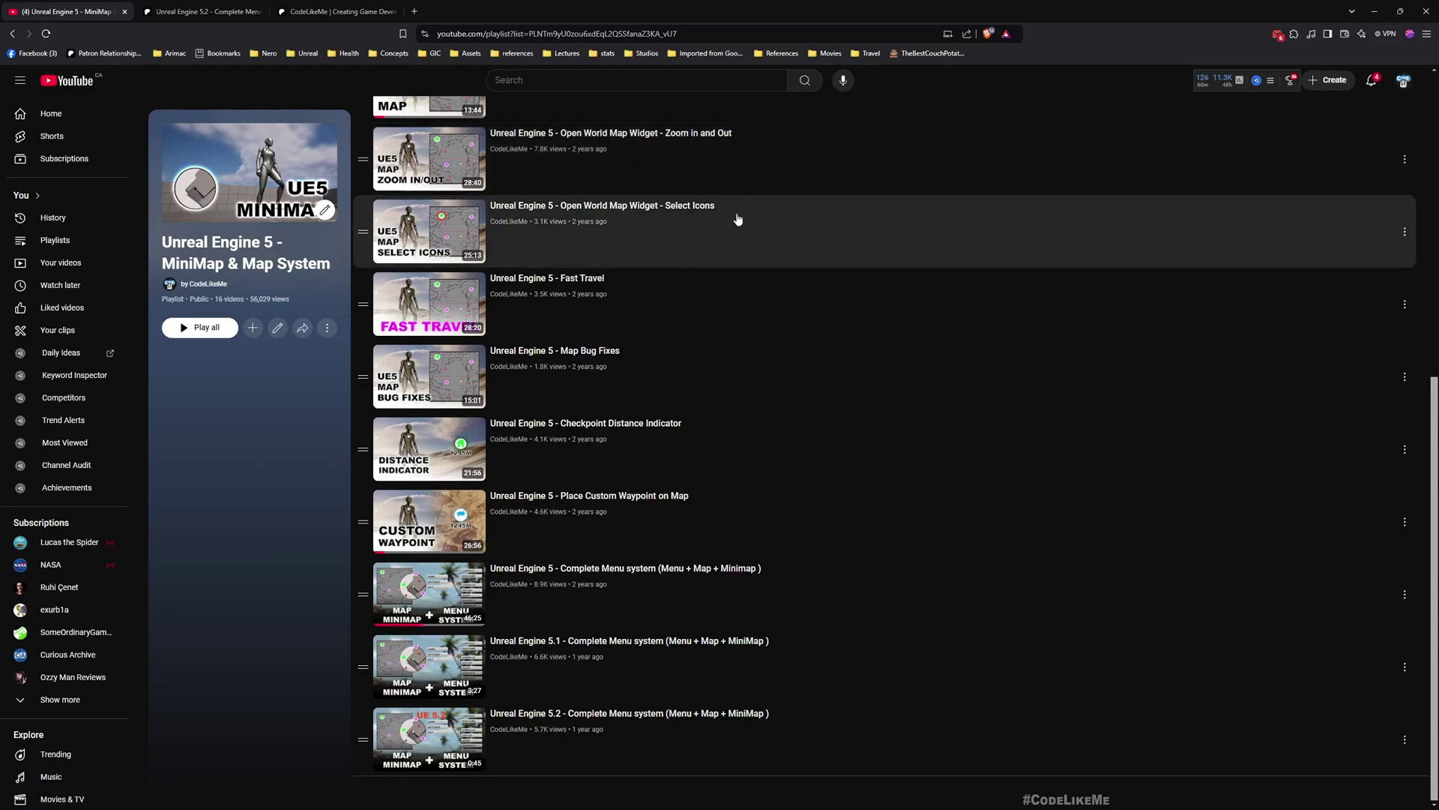
Step: Browse the videos of the "Unreal Engine 5 - MiniMap & Map System" playlist on YouTube in the browser
{"action": "scroll", "coordinate": [738, 219], "scroll_direction": "up", "scroll_amount": 7}
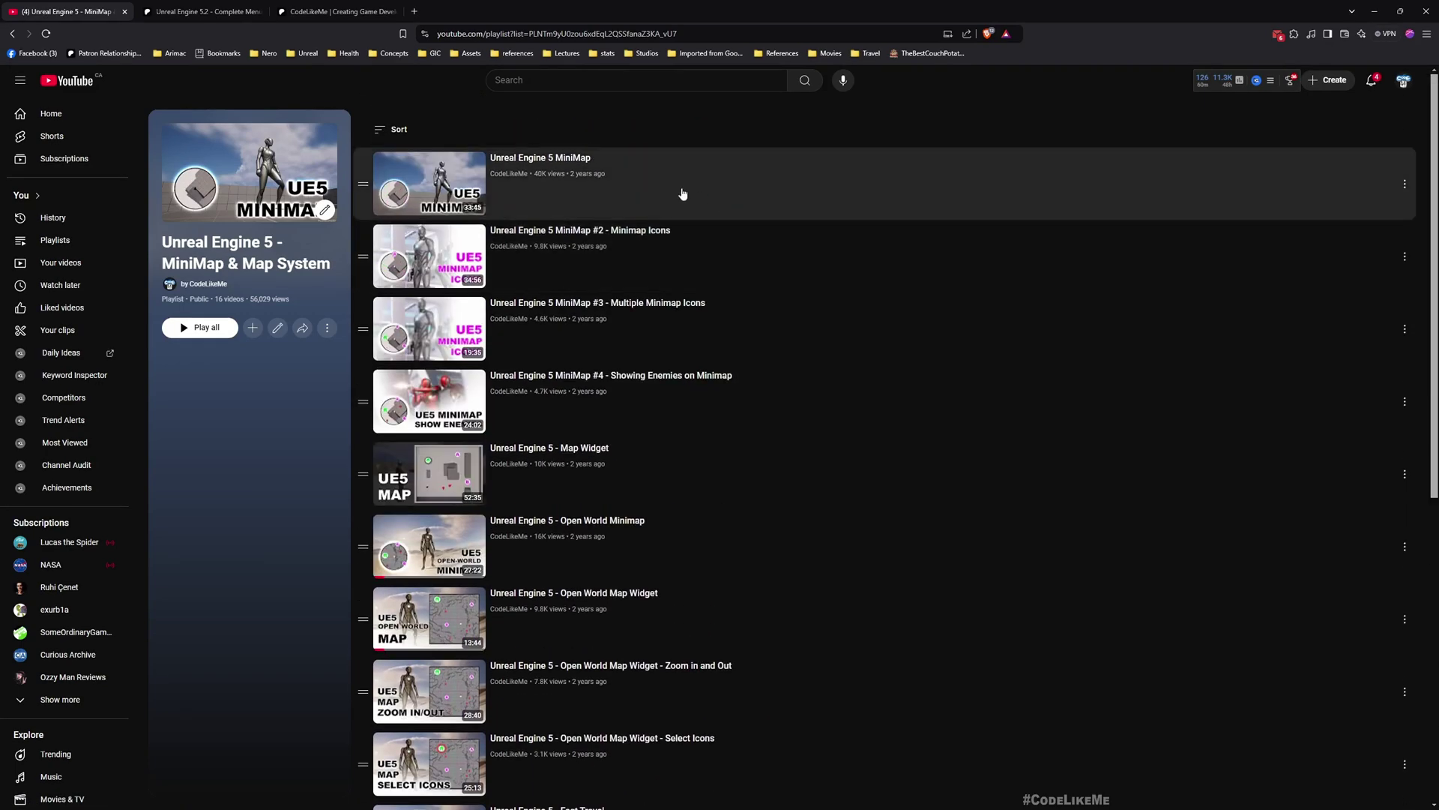
{"action": "scroll", "coordinate": [666, 192], "scroll_direction": "down", "scroll_amount": 3}
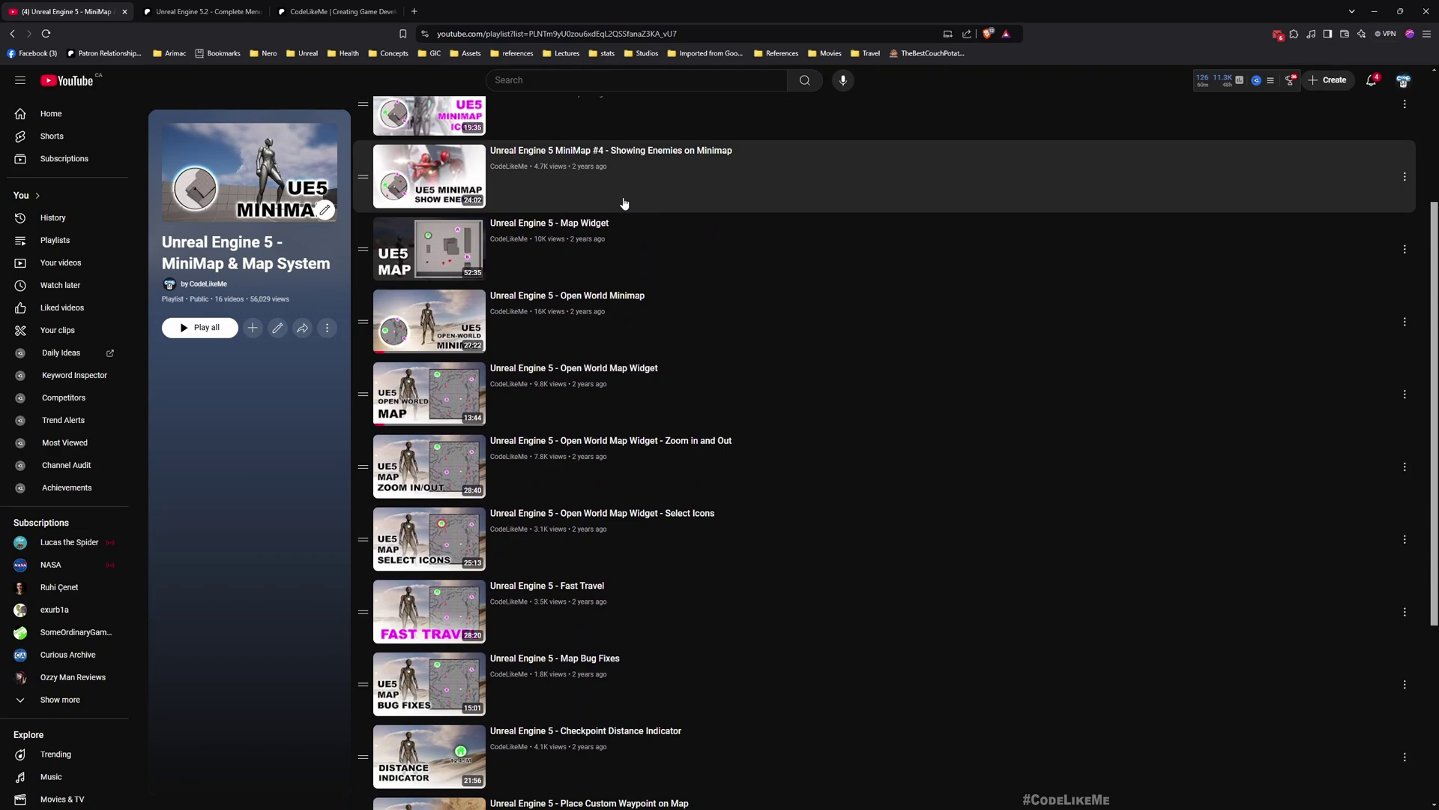
{"action": "scroll", "coordinate": [967, 353], "scroll_direction": "down", "scroll_amount": 4}
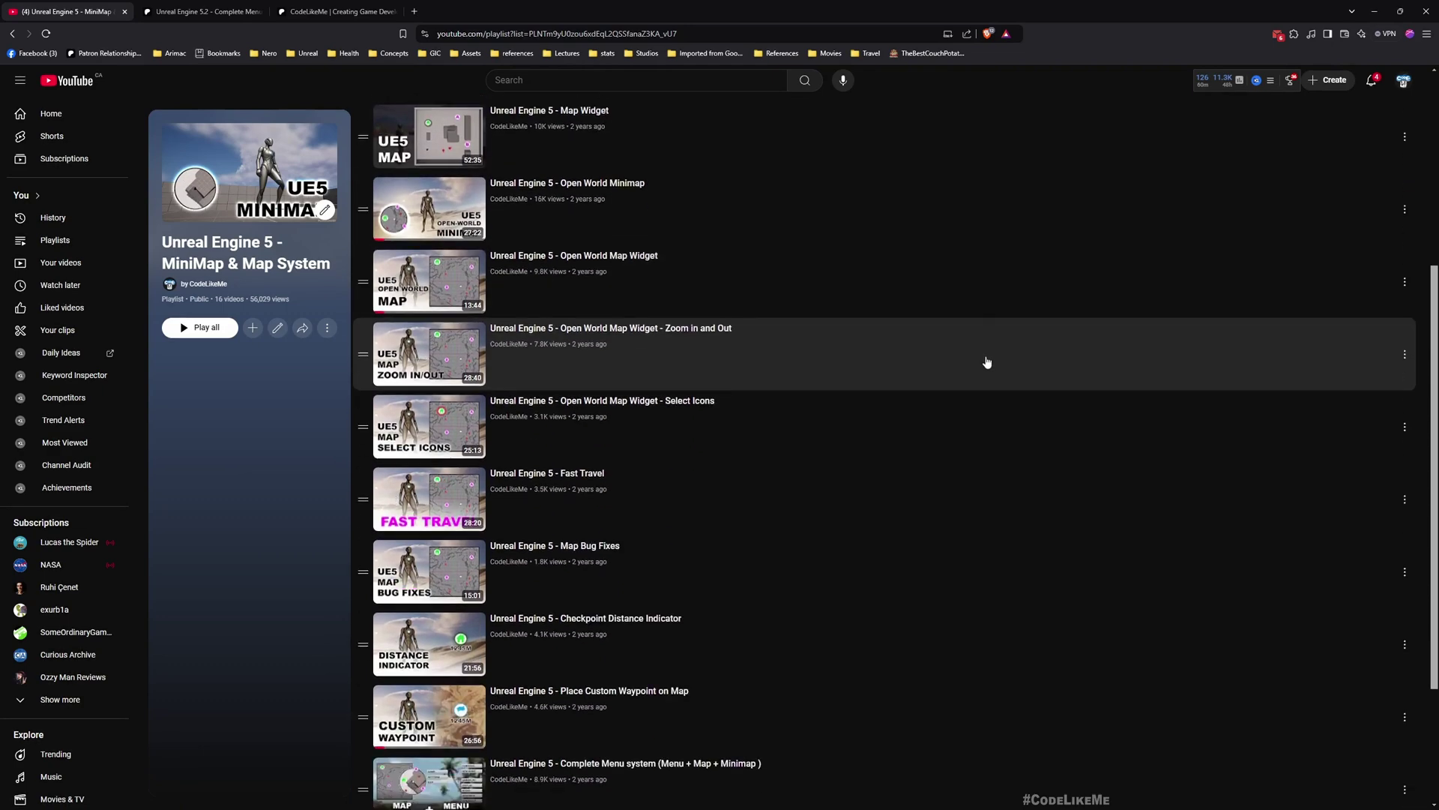
{"action": "scroll", "coordinate": [809, 563], "scroll_direction": "up", "scroll_amount": 6}
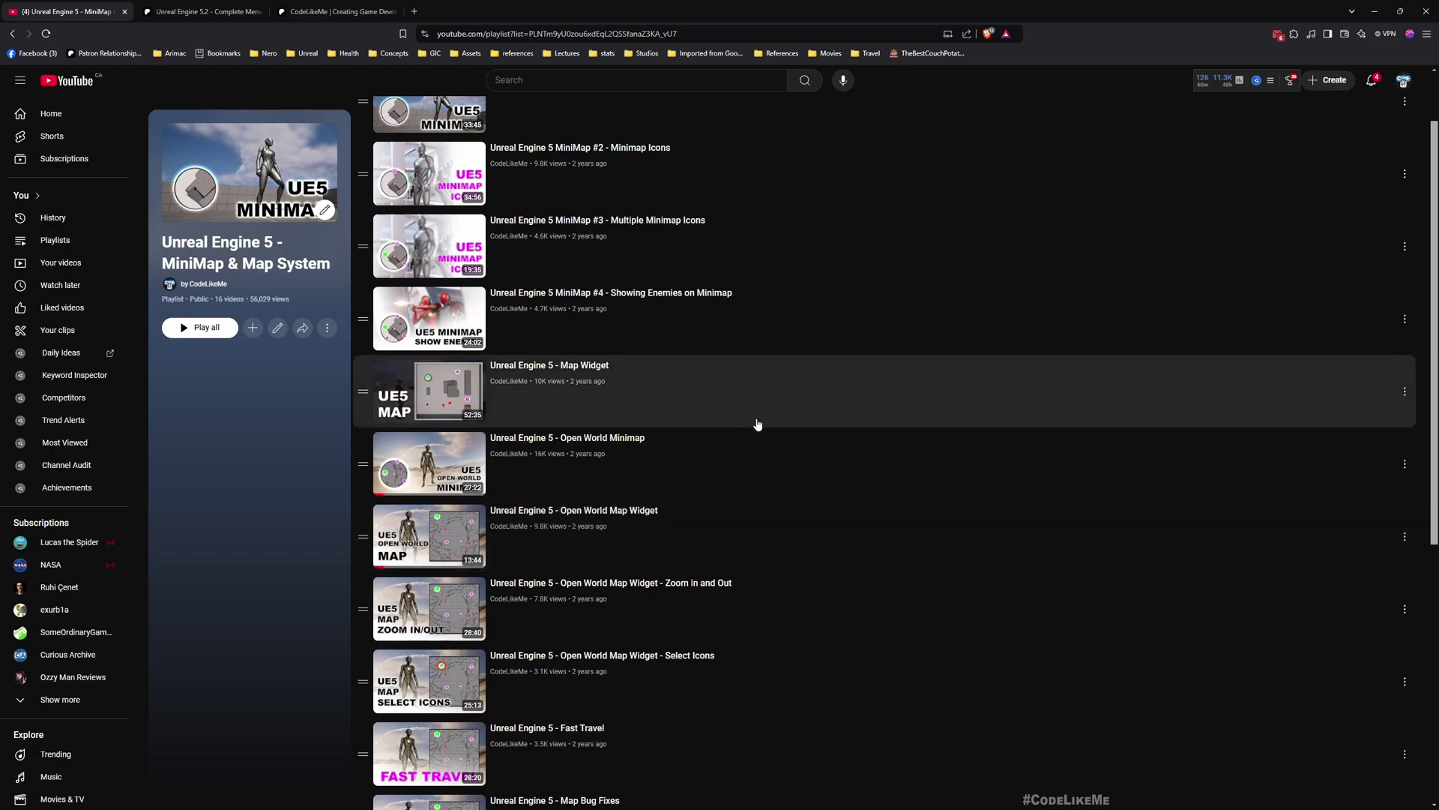
{"action": "scroll", "coordinate": [772, 413], "scroll_direction": "down", "scroll_amount": 5}
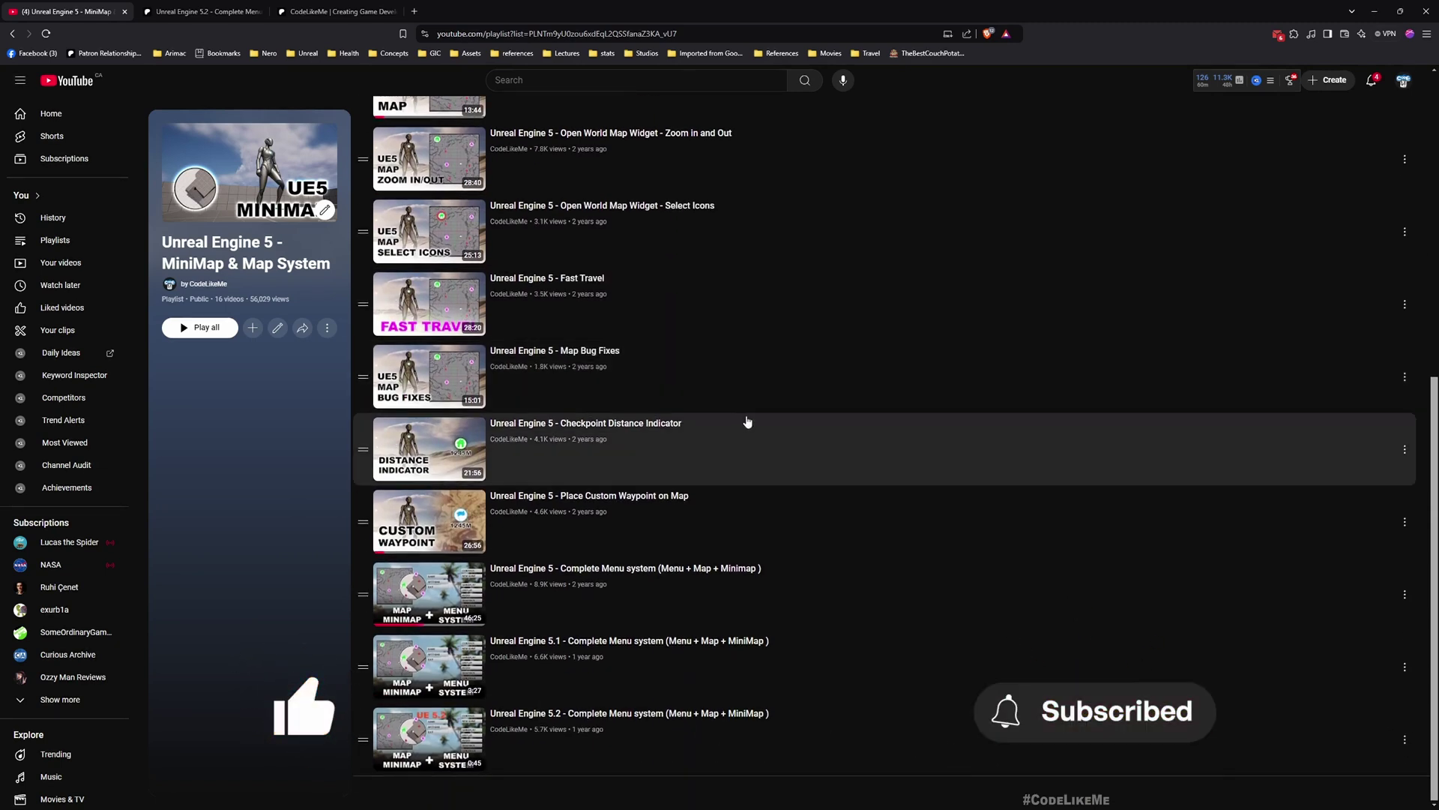
{"action": "scroll", "coordinate": [748, 423], "scroll_direction": "up", "scroll_amount": 1}
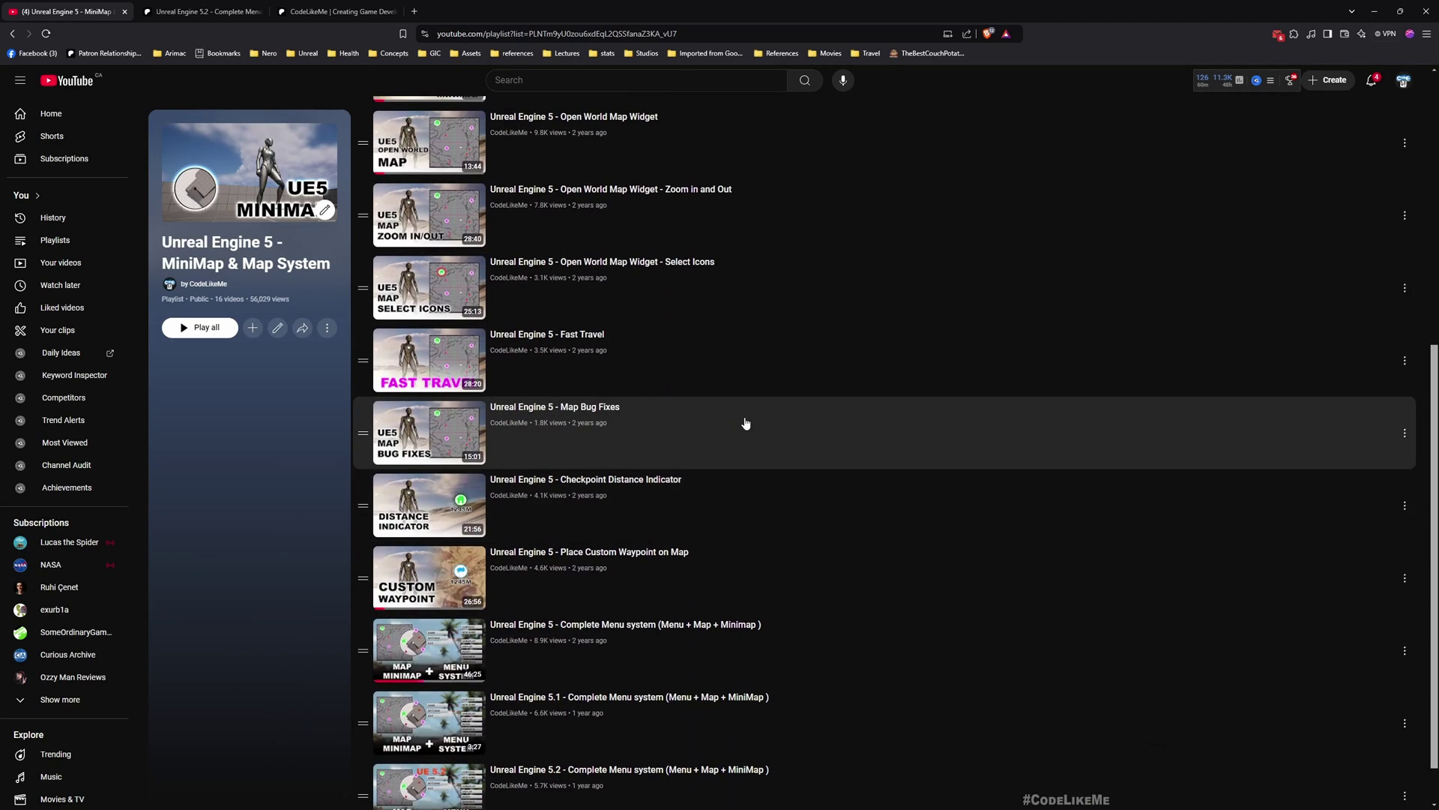
Step: Check the Unreal Engine 5.2 Complete Menu system post on Patreon, and browse the recent posts on the CodeLikeMe page
{"action": "key", "text": "ctrl+Tab"}
{"action": "key", "text": "ctrl+Tab"}
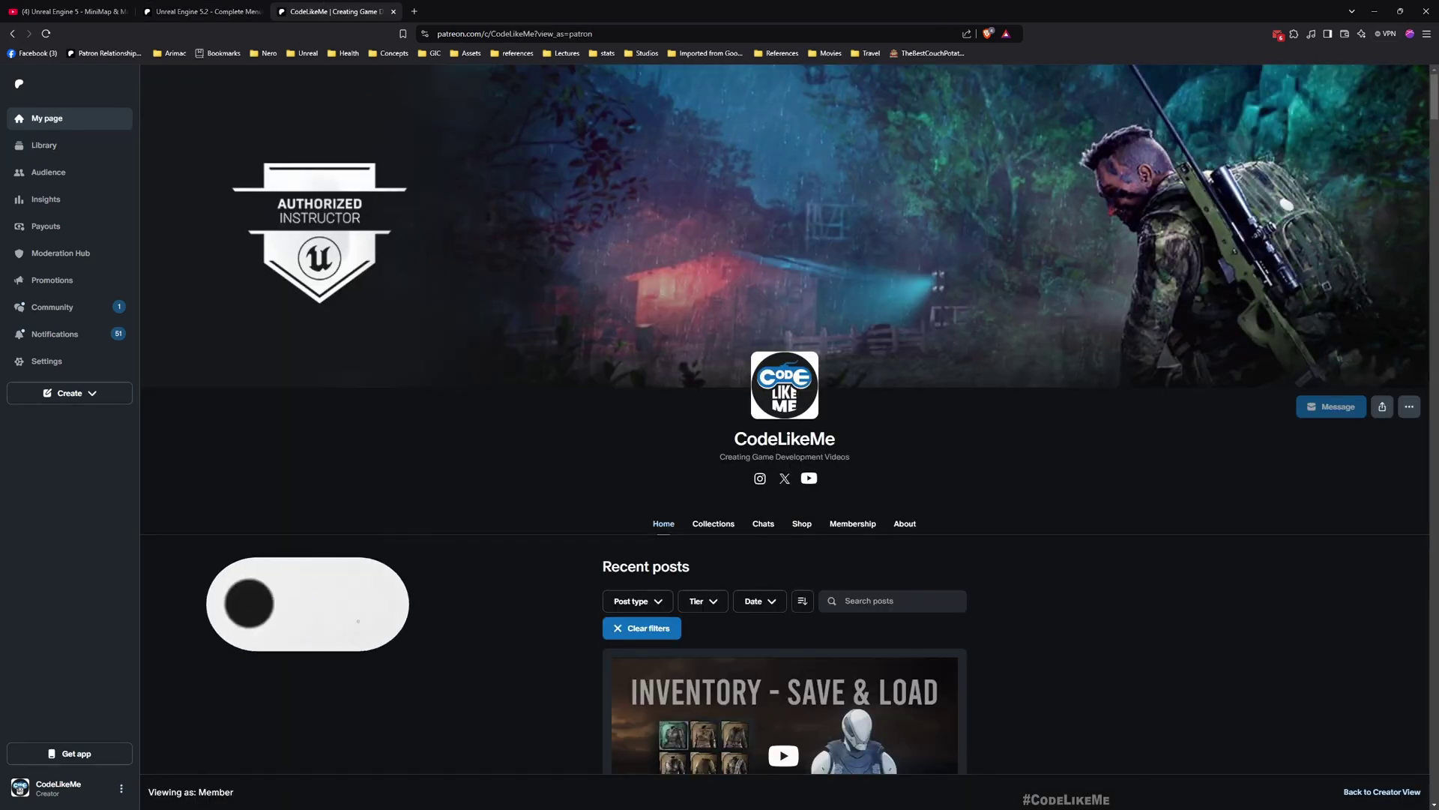
{"action": "scroll", "coordinate": [667, 456], "scroll_direction": "down", "scroll_amount": 4}
{"action": "left_click", "coordinate": [216, 10]}
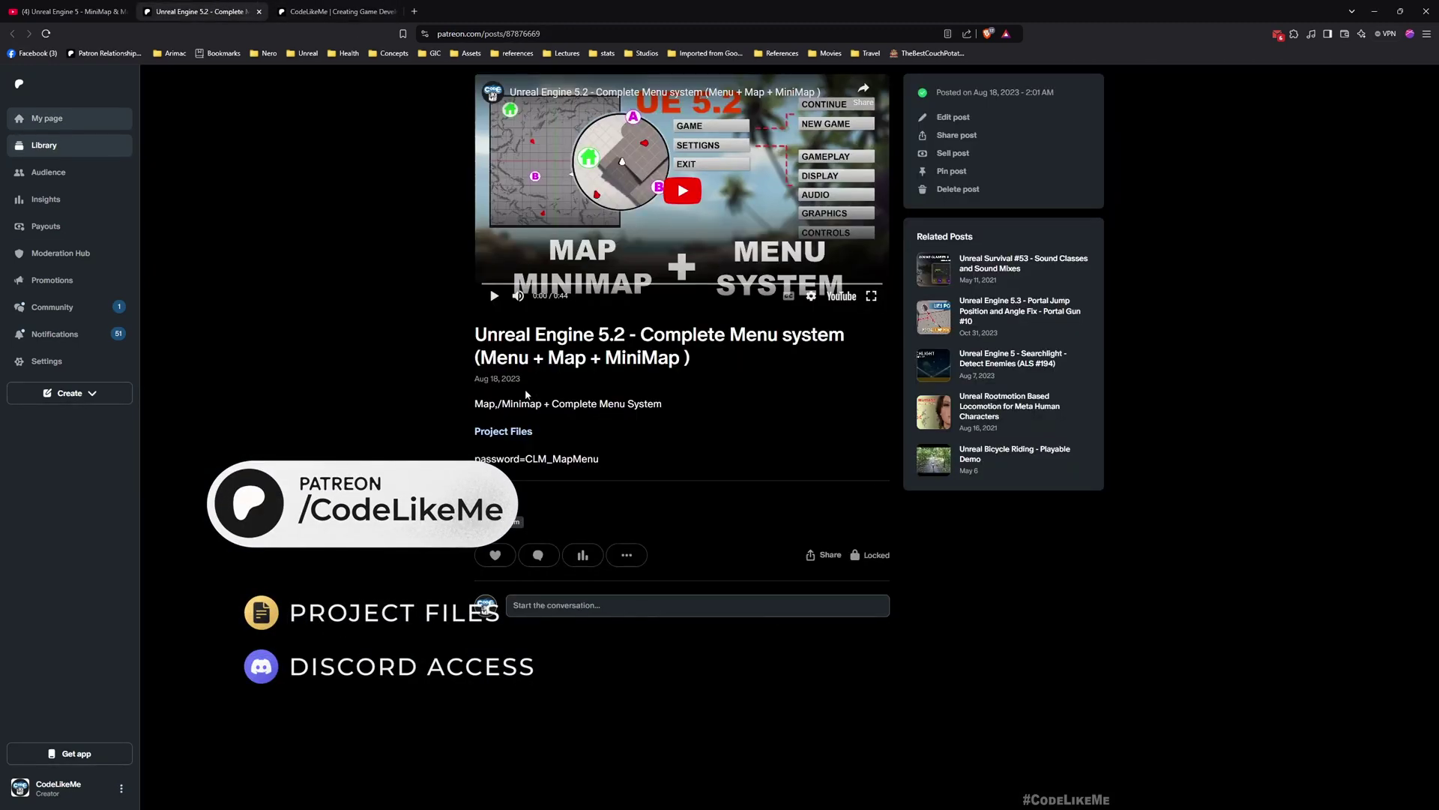
{"action": "key", "text": "ctrl+Tab"}
{"action": "scroll", "coordinate": [667, 417], "scroll_direction": "down", "scroll_amount": 10}
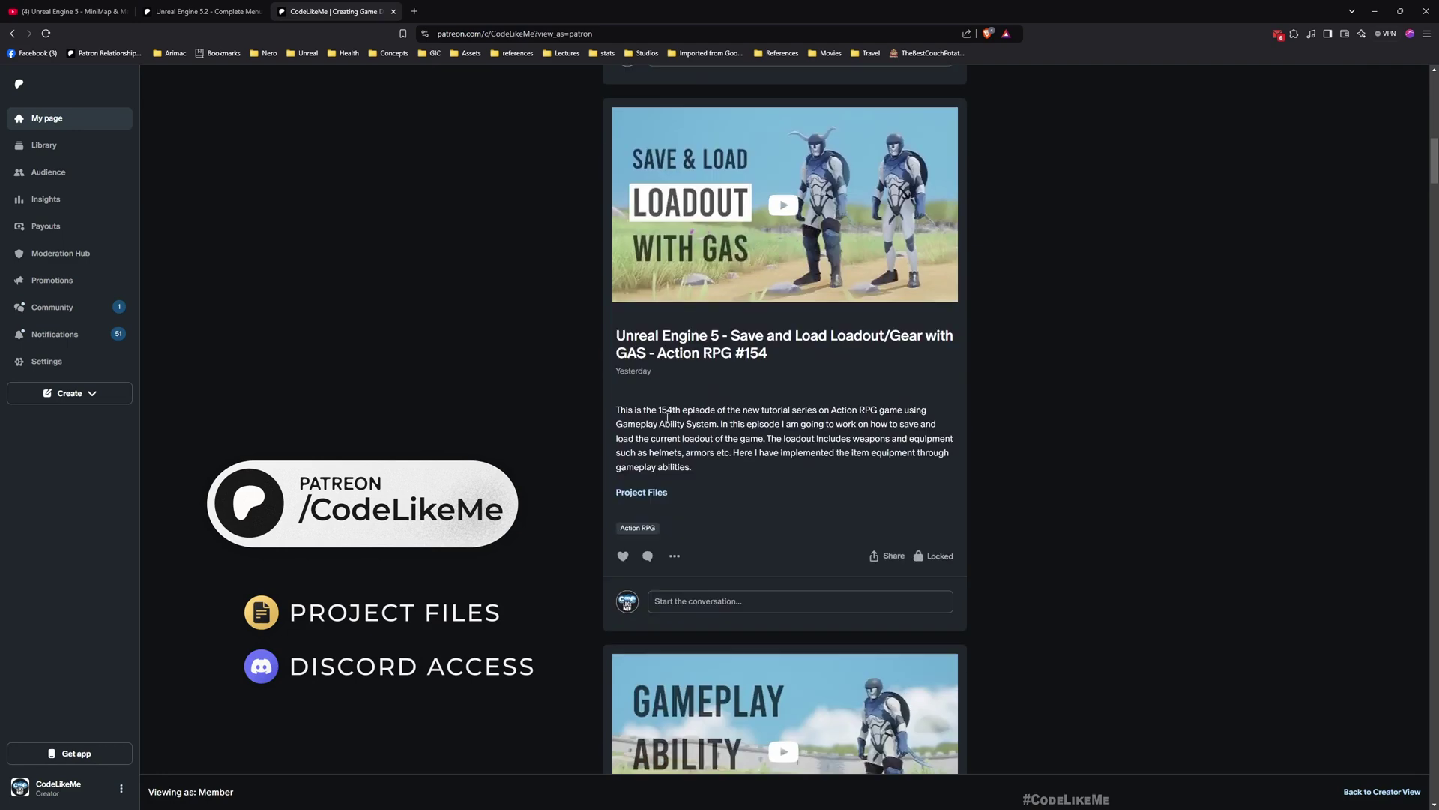
{"action": "scroll", "coordinate": [667, 416], "scroll_direction": "down", "scroll_amount": 10}
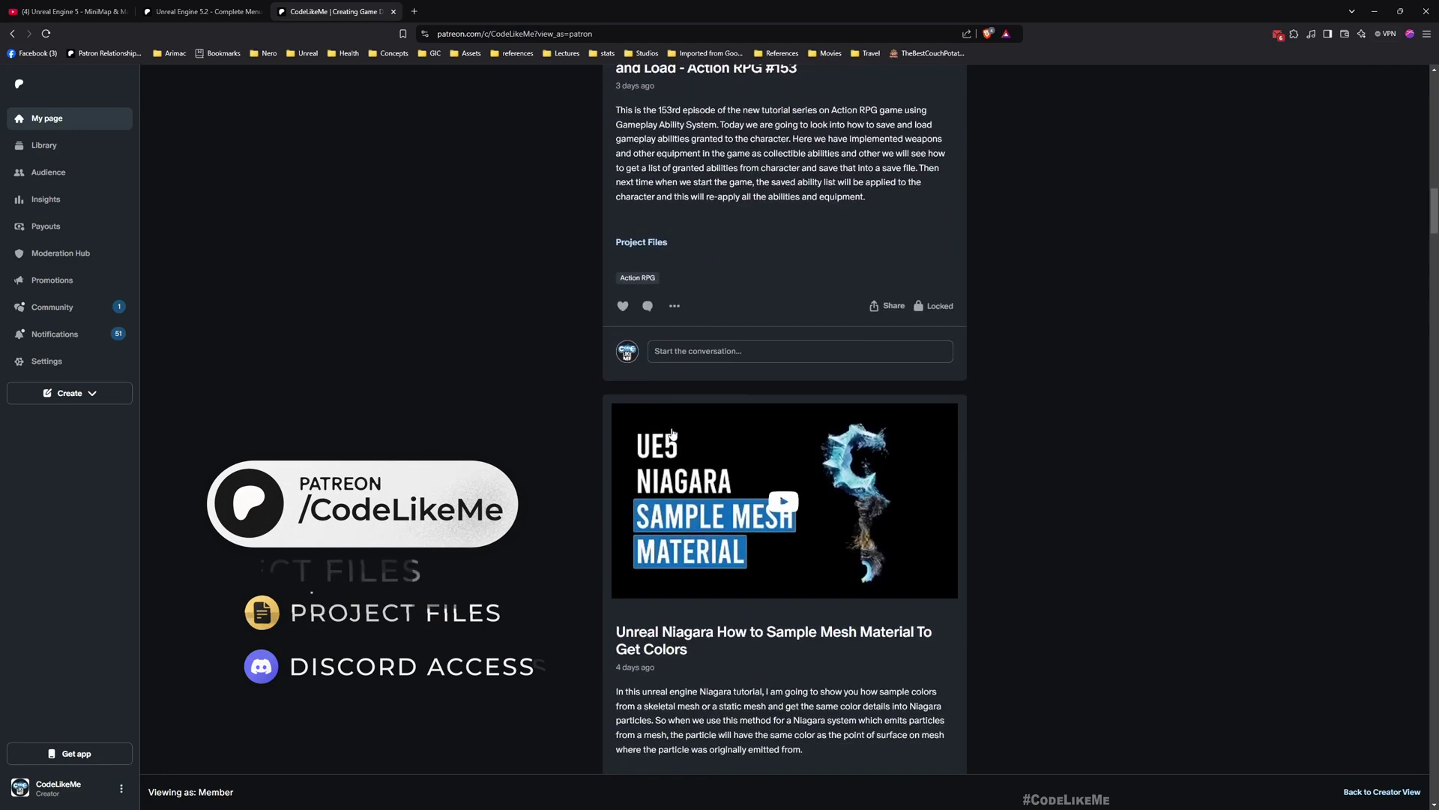
{"action": "scroll", "coordinate": [672, 433], "scroll_direction": "down", "scroll_amount": 10}
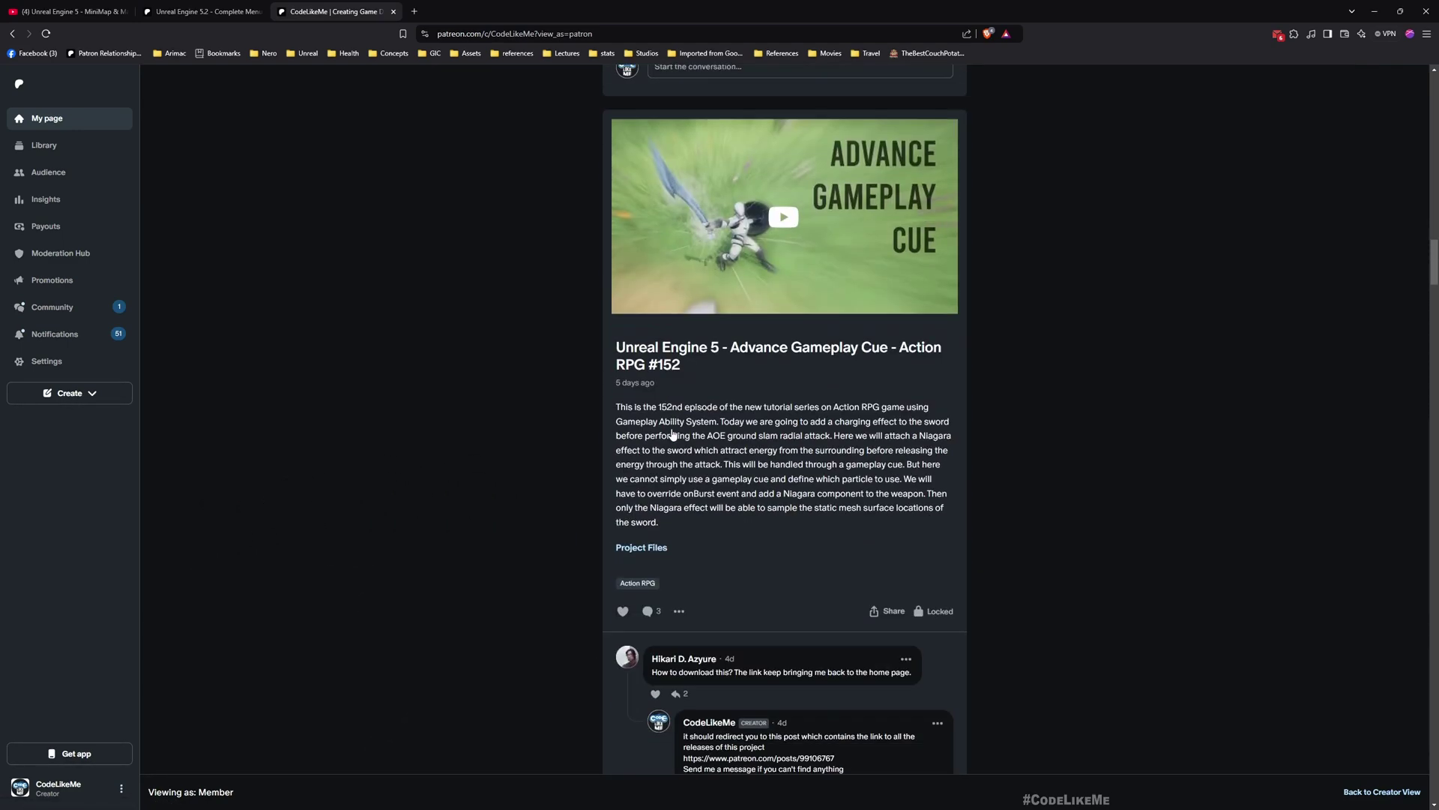
{"action": "scroll", "coordinate": [511, 453], "scroll_direction": "down", "scroll_amount": 6}
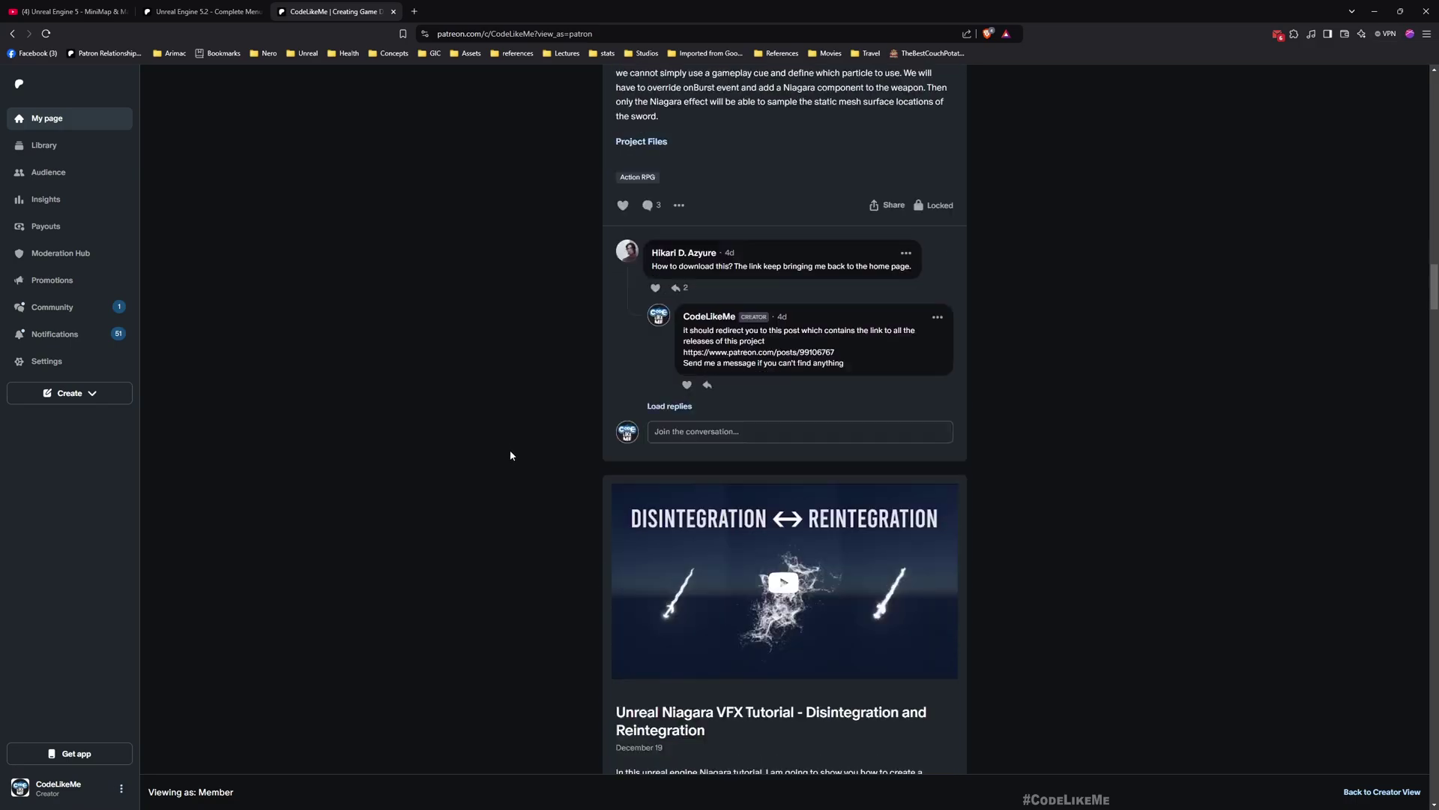